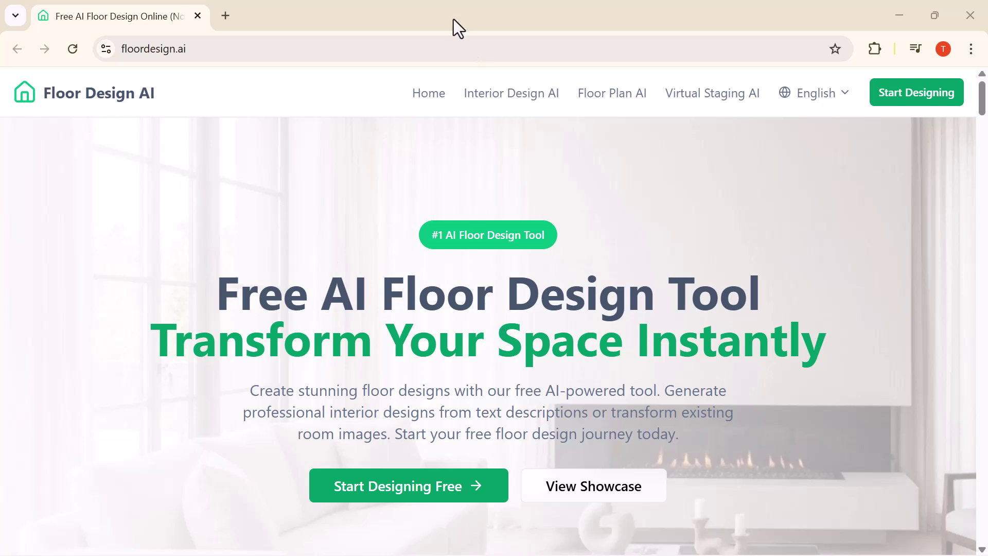
# - Zoom the page out and move between studios, ending in the Interior Design studio
pyautogui.hotkey('ctrl', '-')
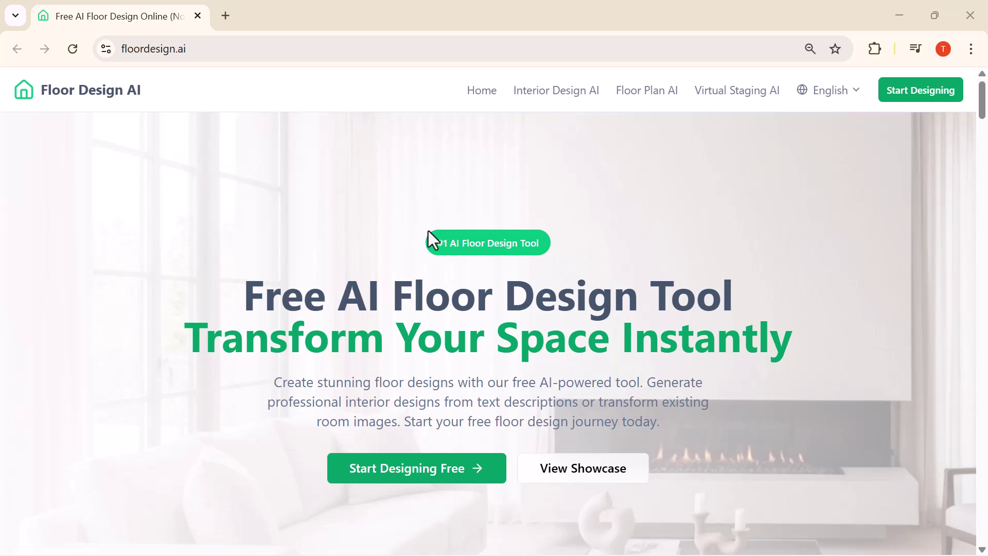
pyautogui.scroll(-1, 428, 231)
pyautogui.scroll(-2, 428, 231)
pyautogui.scroll(-1, 428, 231)
pyautogui.scroll(-2, 429, 231)
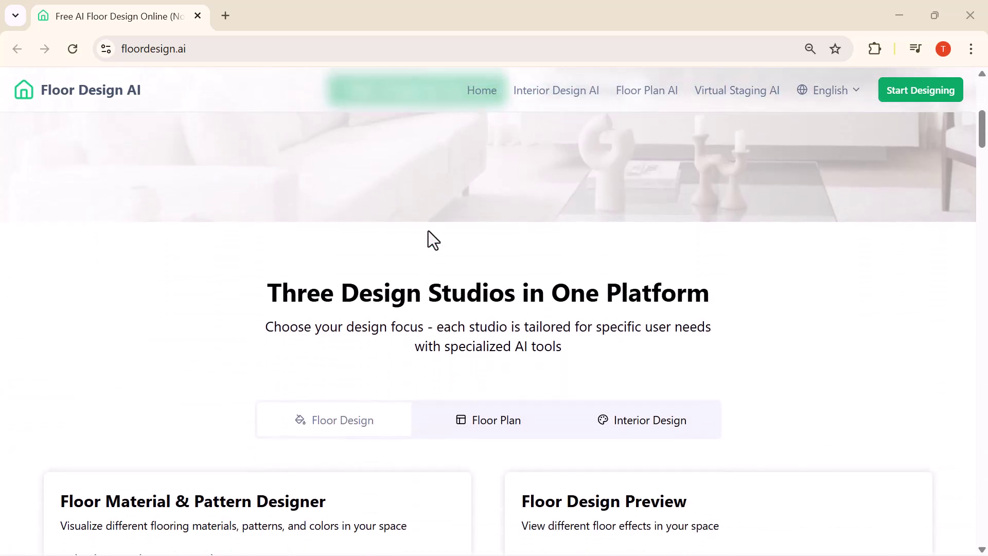
pyautogui.scroll(-2, 428, 231)
pyautogui.scroll(-1, 428, 231)
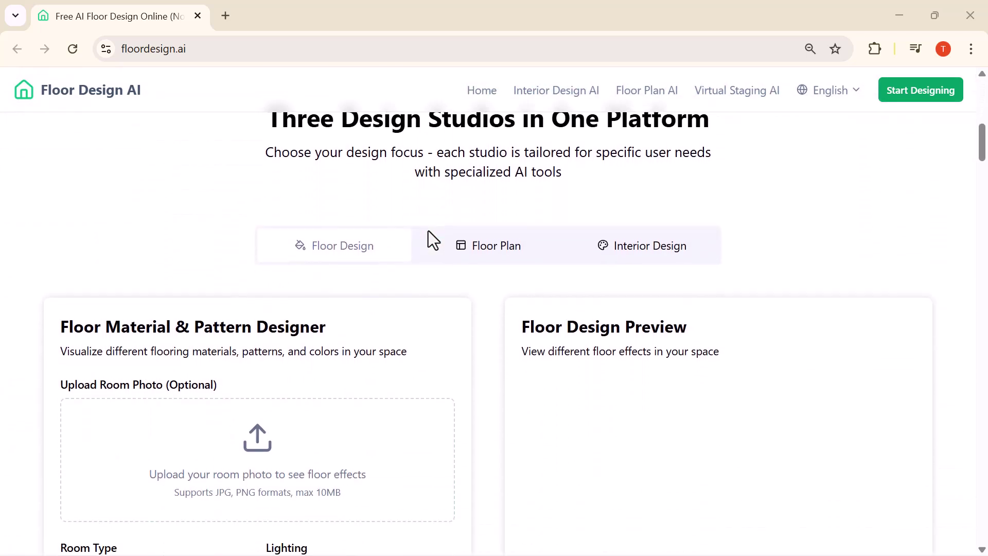
pyautogui.scroll(-1, 429, 232)
pyautogui.scroll(-1, 429, 232)
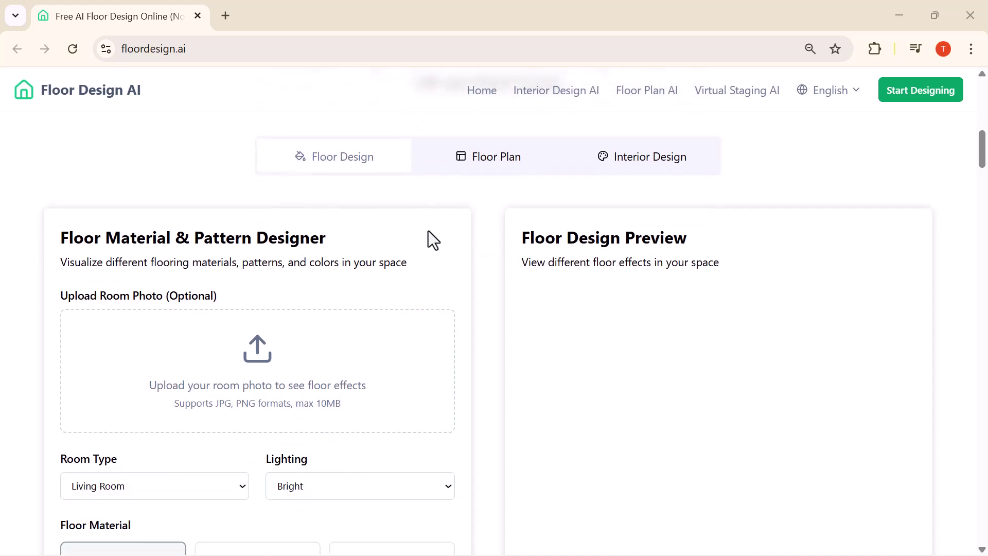
pyautogui.scroll(-2, 428, 231)
pyautogui.scroll(-2, 353, 366)
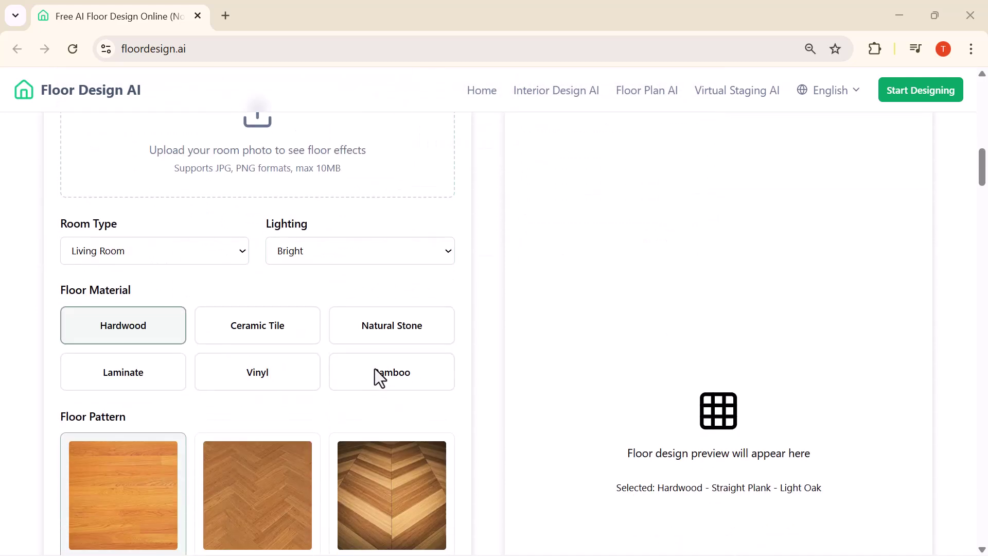
pyautogui.scroll(-1, 384, 363)
pyautogui.scroll(-3, 384, 363)
pyautogui.scroll(-4, 384, 363)
pyautogui.scroll(-1, 384, 363)
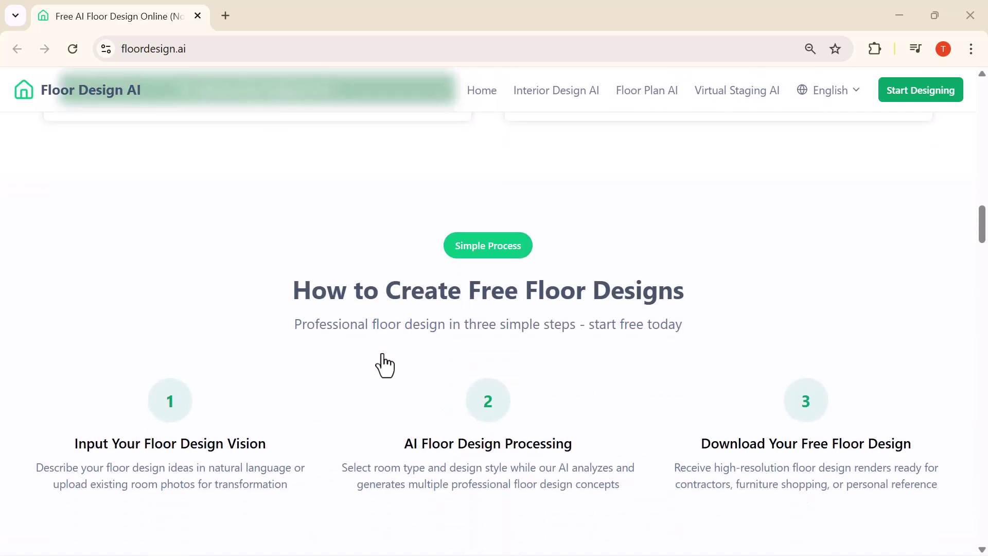
pyautogui.scroll(-1, 407, 347)
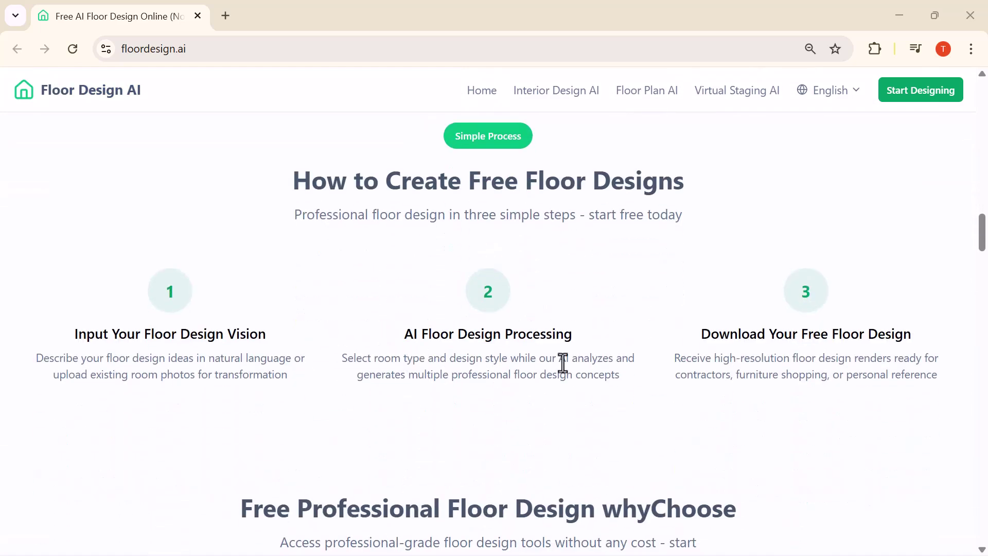
pyautogui.scroll(-3, 562, 360)
pyautogui.scroll(-1, 562, 361)
pyautogui.scroll(-1, 561, 361)
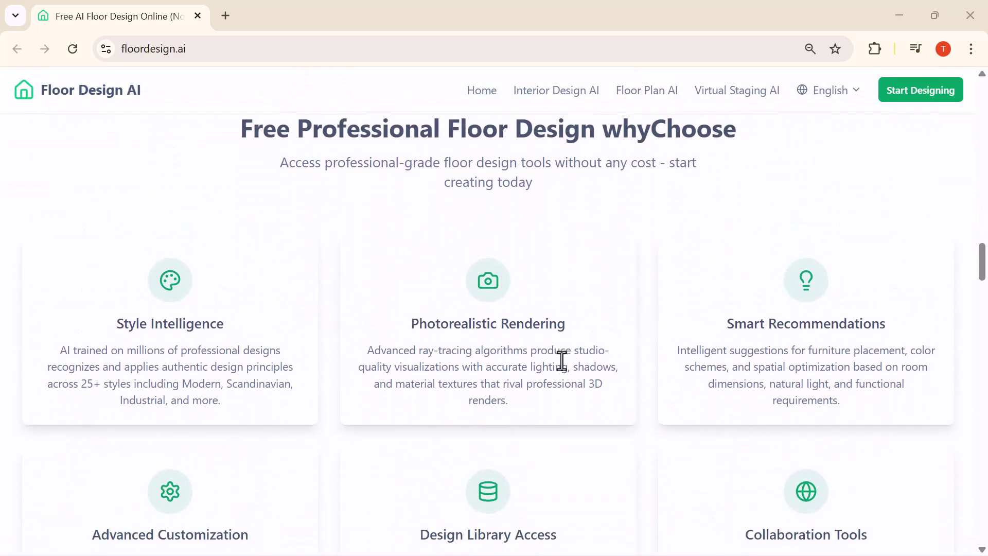
pyautogui.scroll(-1, 561, 360)
pyautogui.scroll(-5, 561, 332)
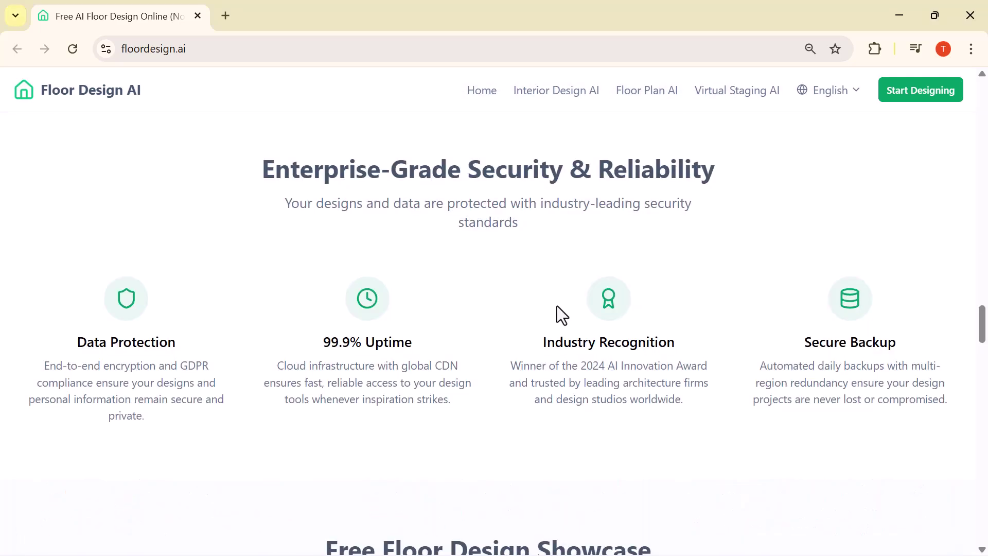
pyautogui.scroll(-2, 557, 307)
pyautogui.scroll(-1, 557, 306)
pyautogui.scroll(-2, 557, 306)
pyautogui.scroll(-1, 557, 304)
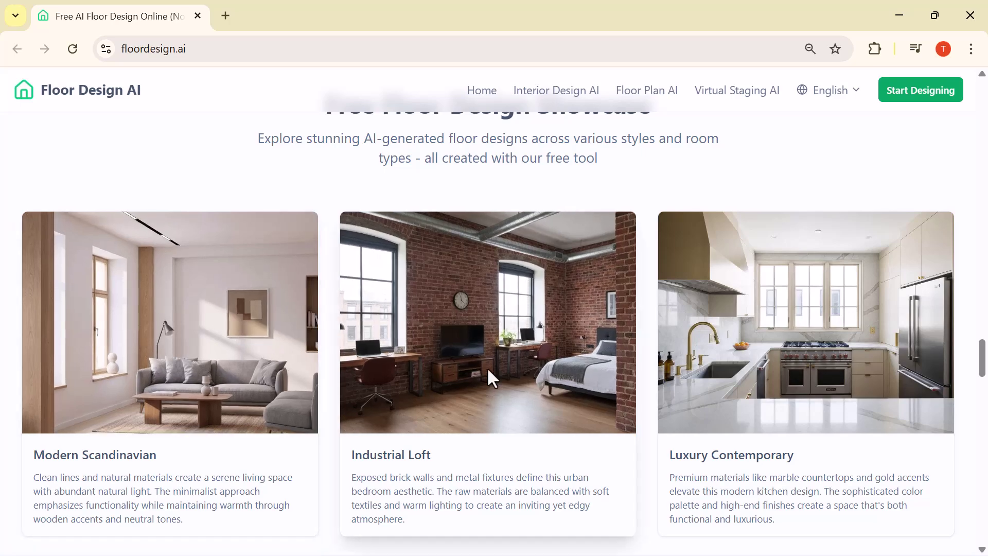
pyautogui.scroll(-2, 505, 373)
pyautogui.scroll(-2, 506, 375)
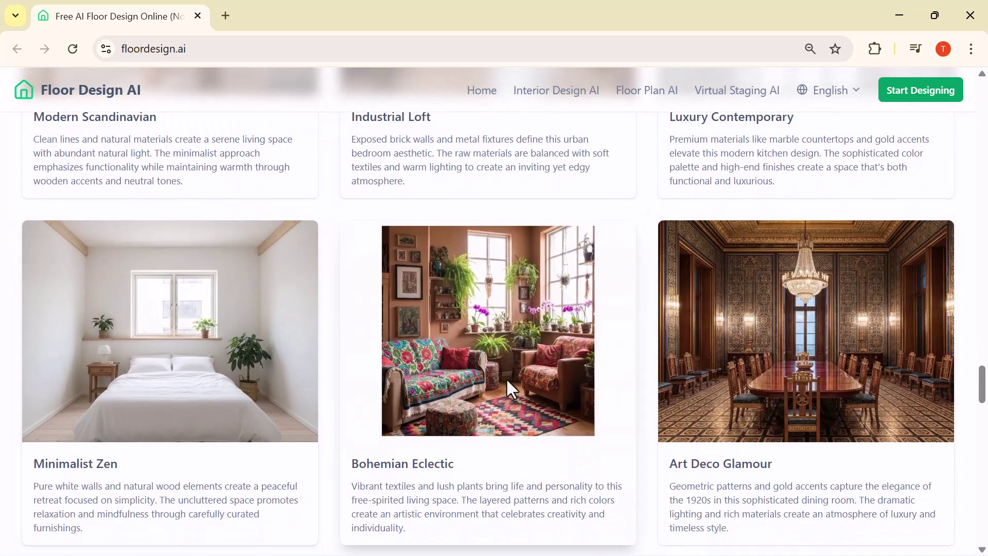
pyautogui.scroll(-4, 531, 364)
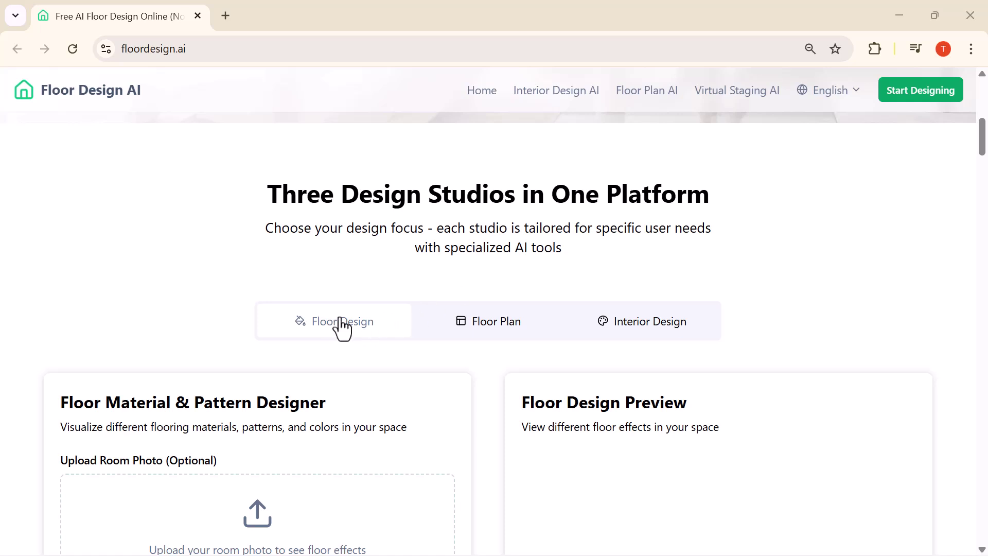
pyautogui.scroll(-1, 340, 327)
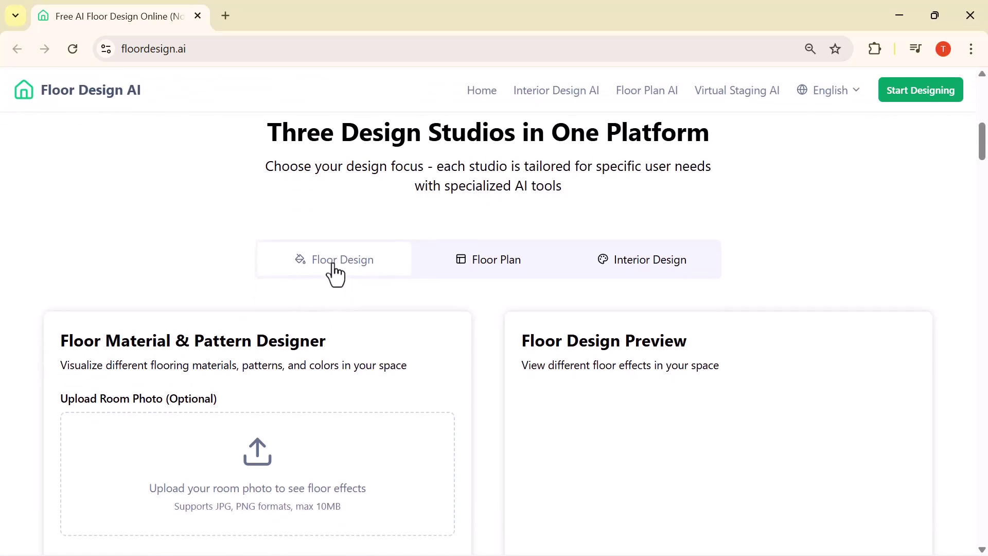
pyautogui.click(474, 274)
pyautogui.scroll(-2, 404, 289)
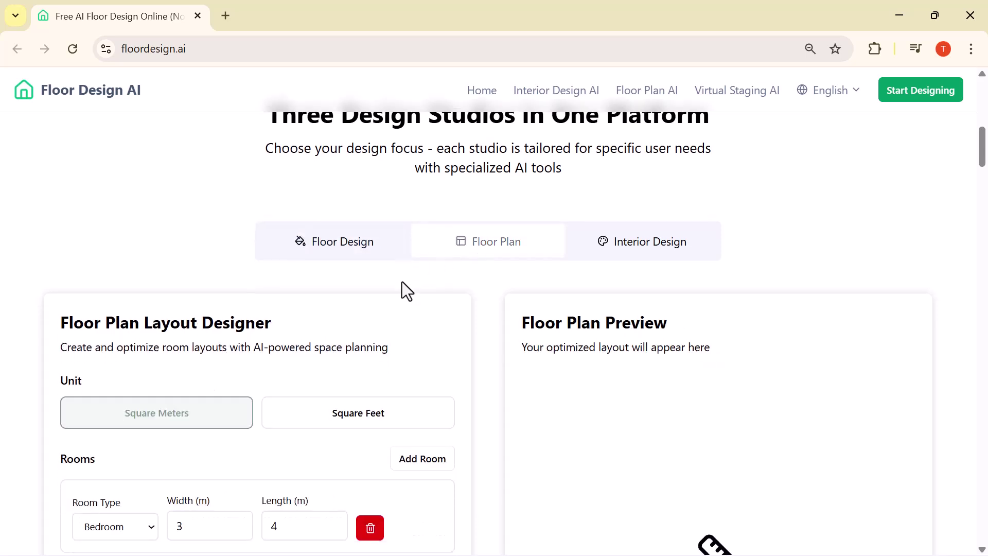
pyautogui.scroll(2, 347, 276)
pyautogui.click(335, 276)
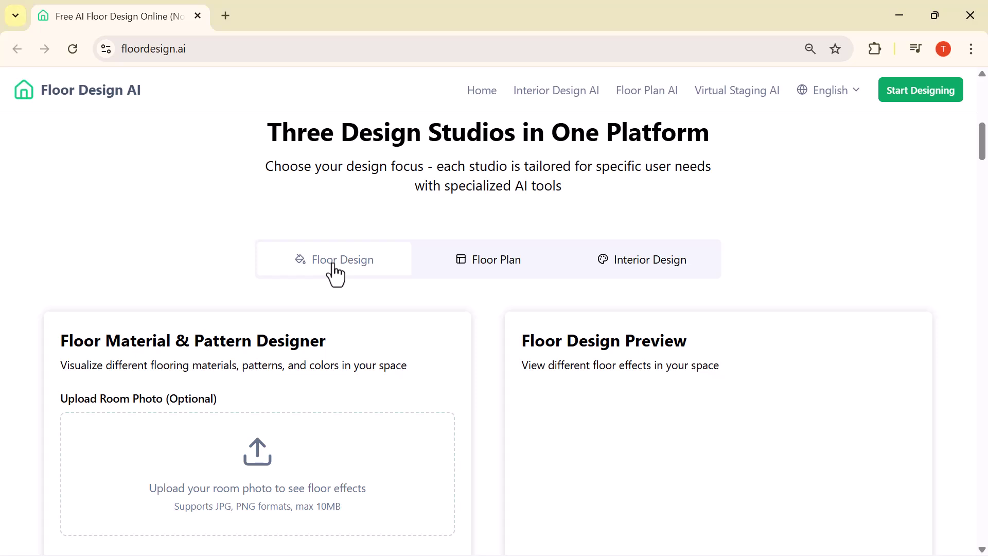
pyautogui.scroll(-2, 338, 288)
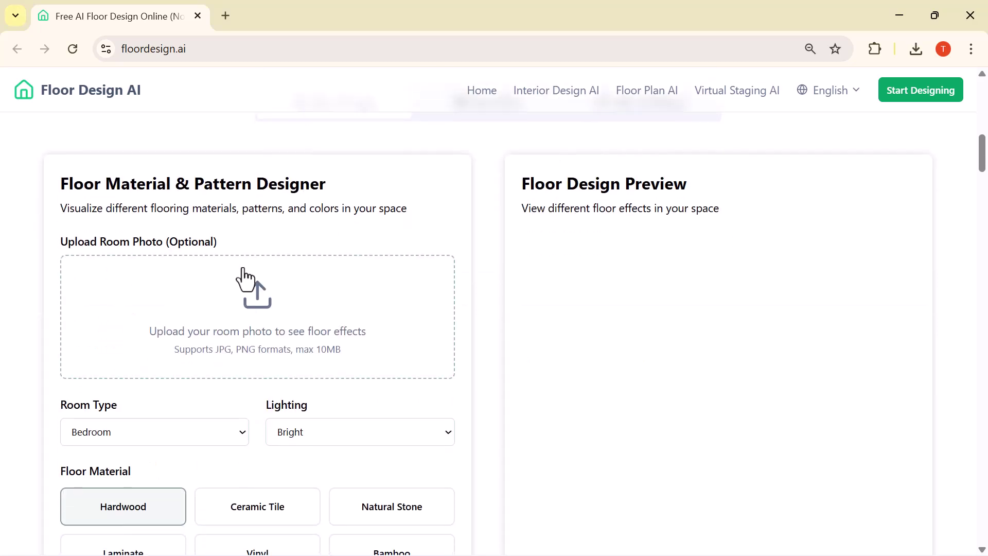
pyautogui.scroll(-1, 246, 280)
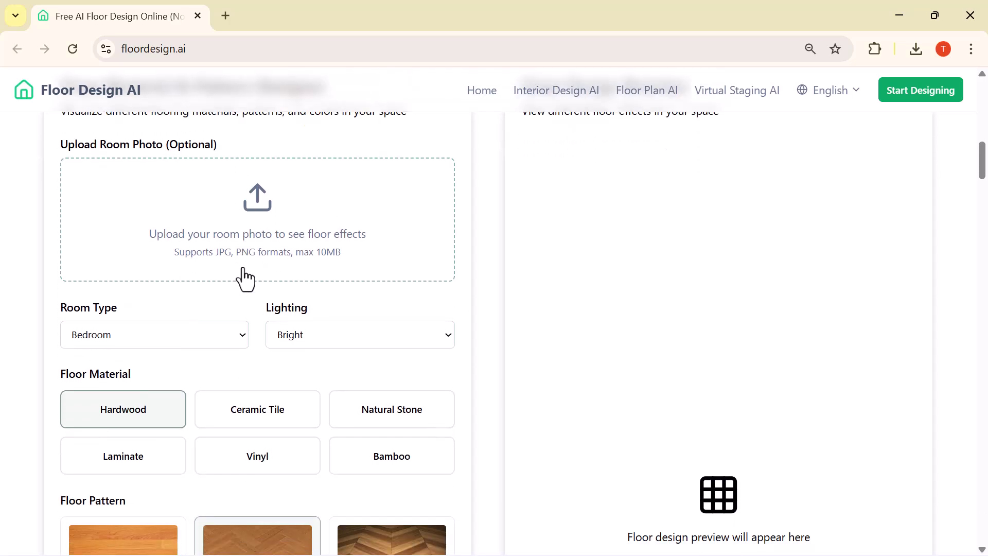
pyautogui.scroll(-1, 245, 280)
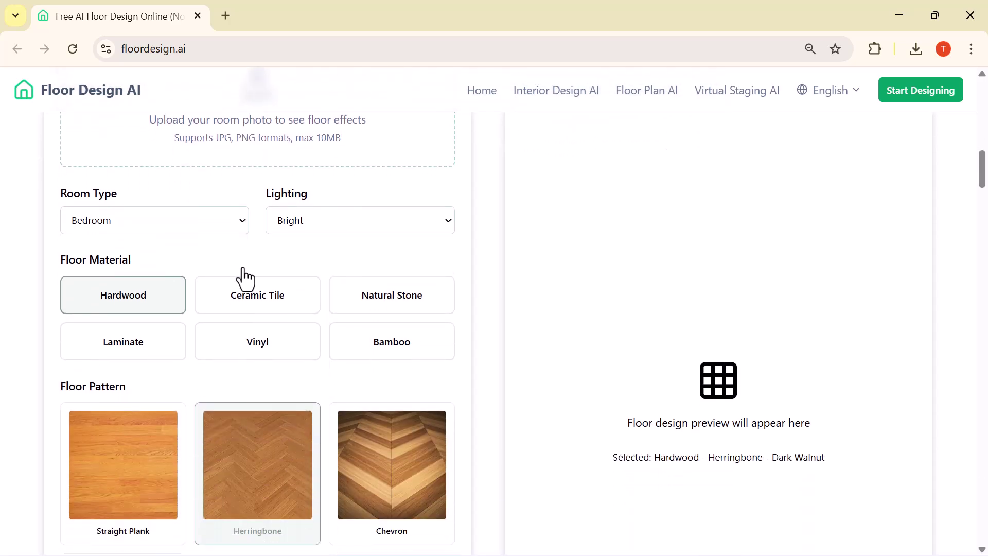
pyautogui.scroll(-2, 246, 280)
pyautogui.scroll(1, 246, 280)
pyautogui.scroll(2, 246, 279)
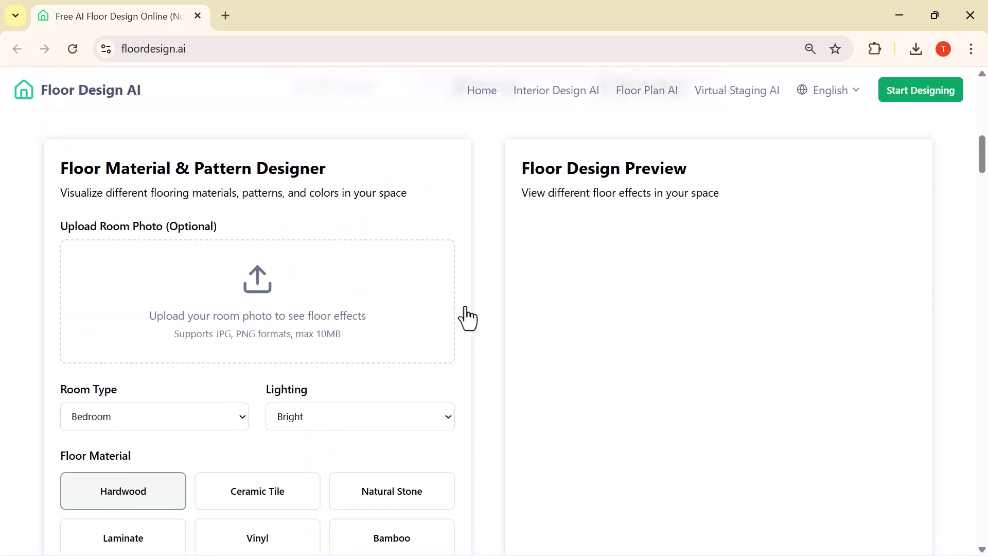
pyautogui.scroll(3, 386, 302)
pyautogui.click(492, 325)
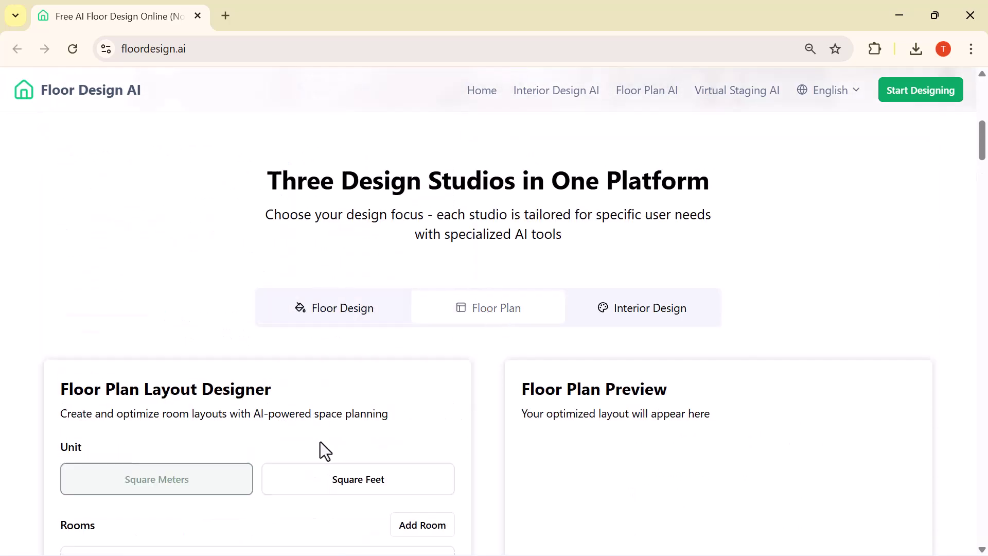
pyautogui.scroll(-3, 348, 455)
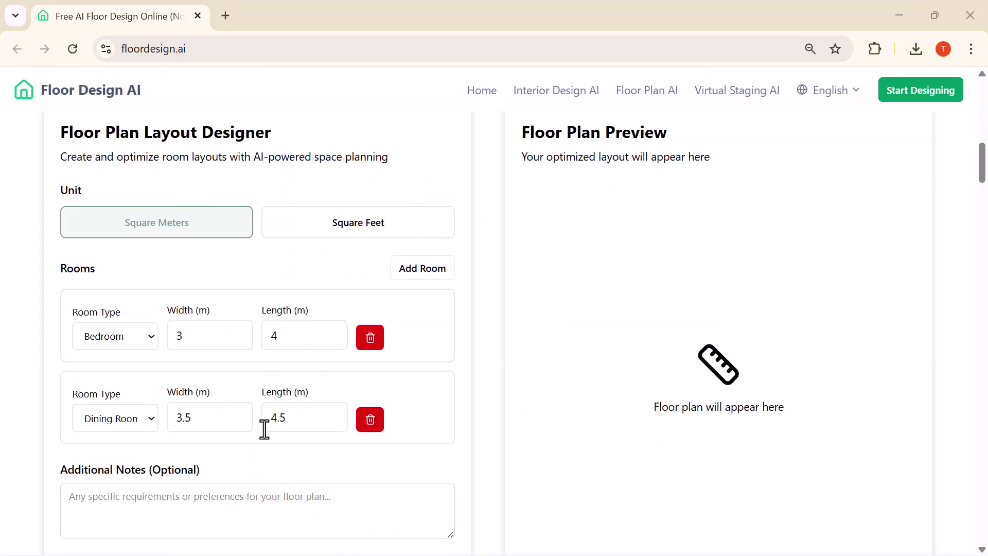
pyautogui.scroll(-1, 271, 428)
pyautogui.scroll(3, 276, 426)
pyautogui.scroll(1, 275, 427)
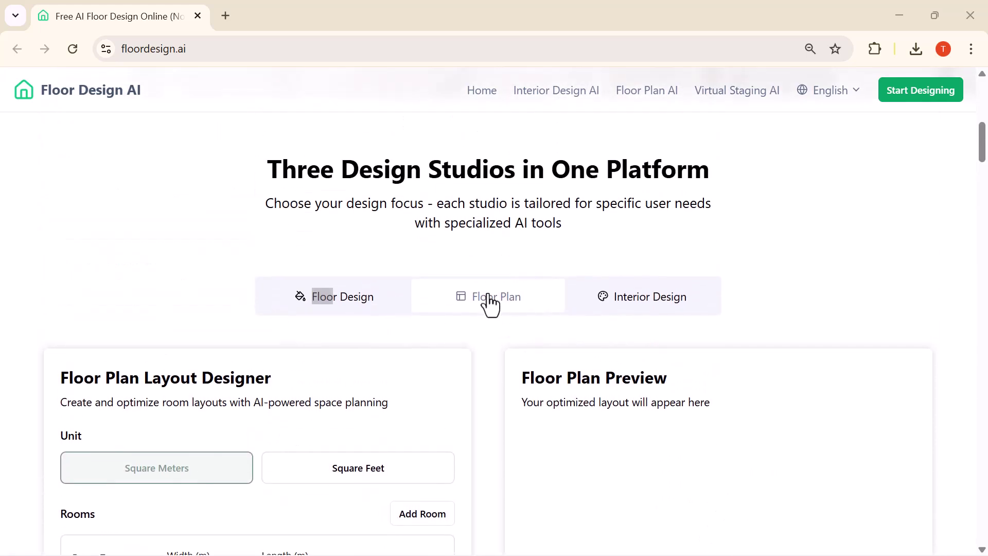
pyautogui.click(616, 302)
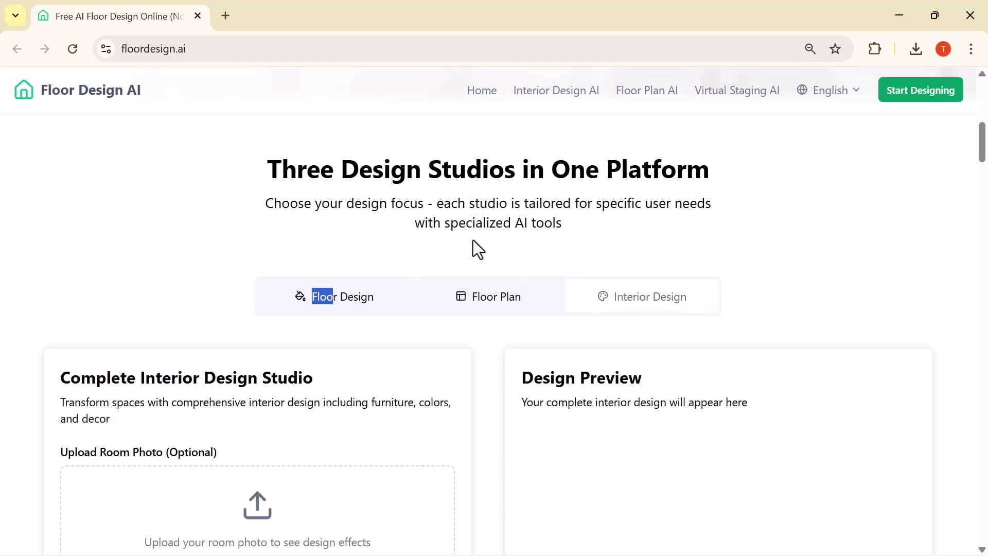
pyautogui.scroll(1, 432, 233)
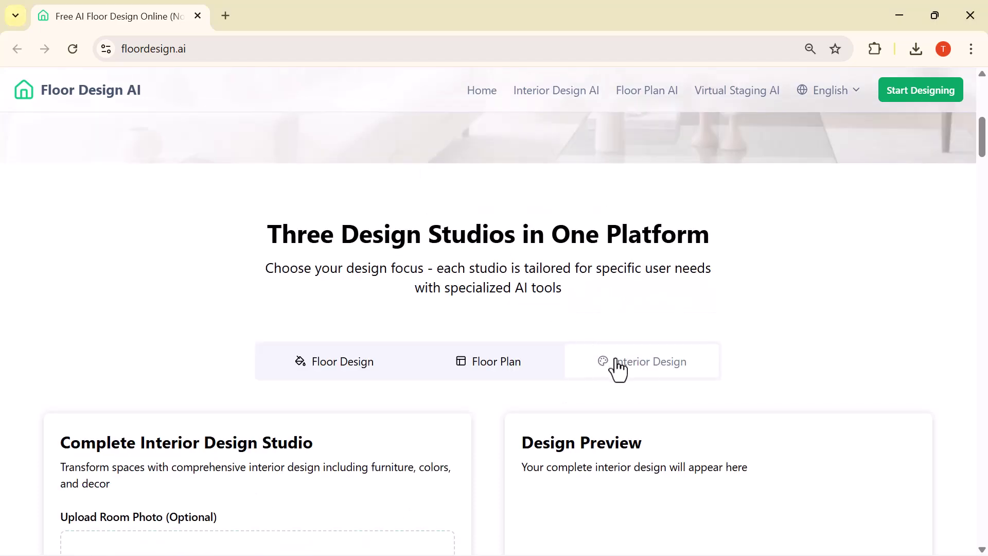
pyautogui.scroll(-2, 565, 432)
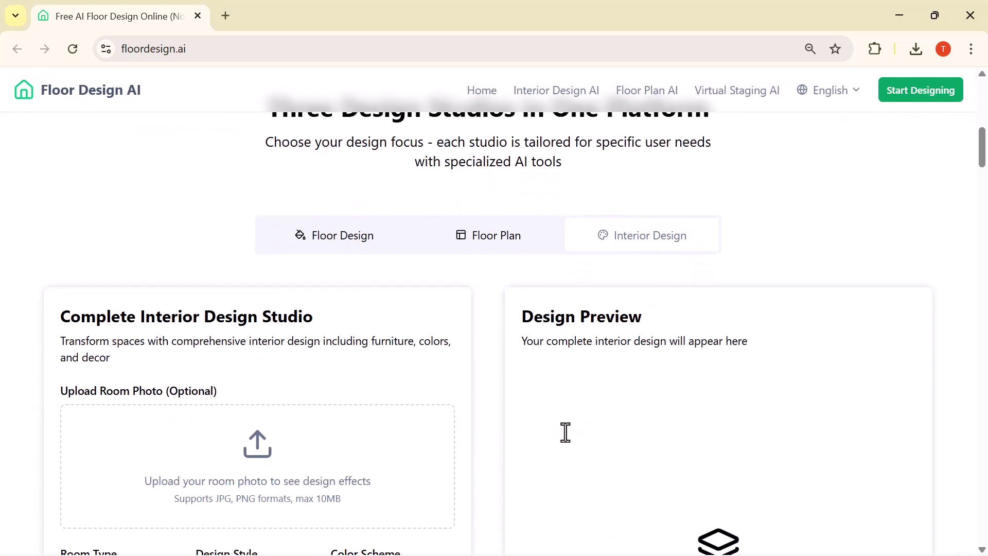
pyautogui.scroll(-1, 565, 432)
pyautogui.scroll(-1, 565, 433)
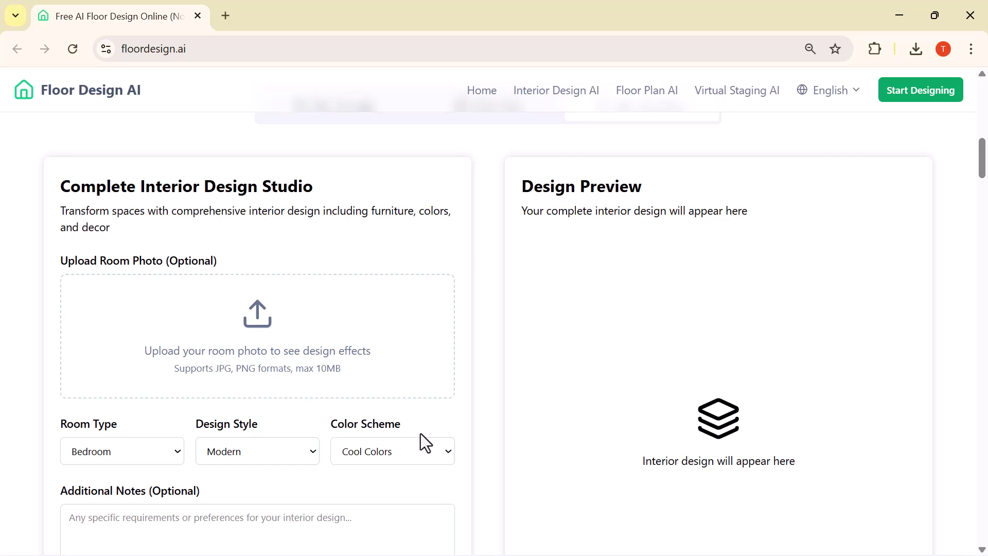
pyautogui.scroll(-2, 420, 432)
pyautogui.scroll(2, 421, 433)
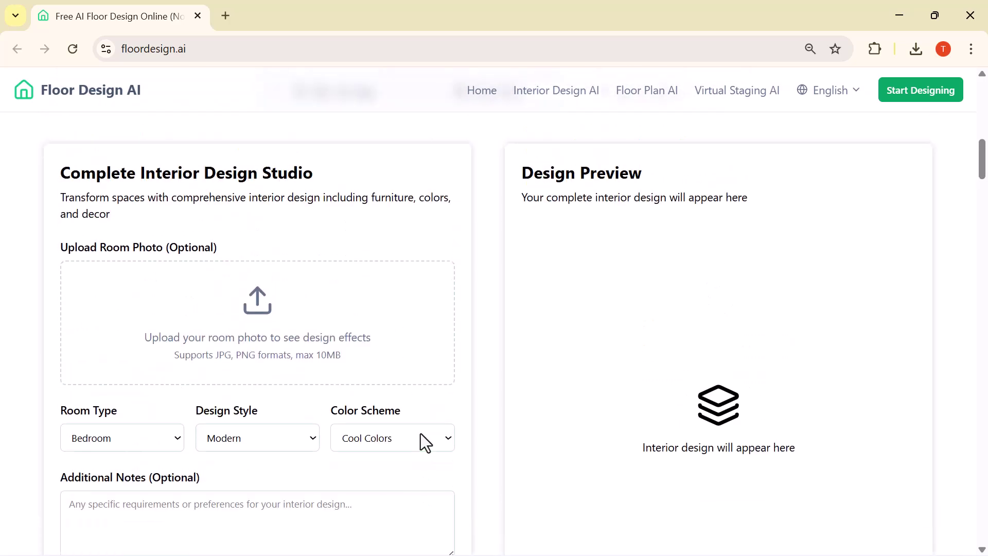
pyautogui.scroll(2, 421, 442)
pyautogui.scroll(1, 421, 442)
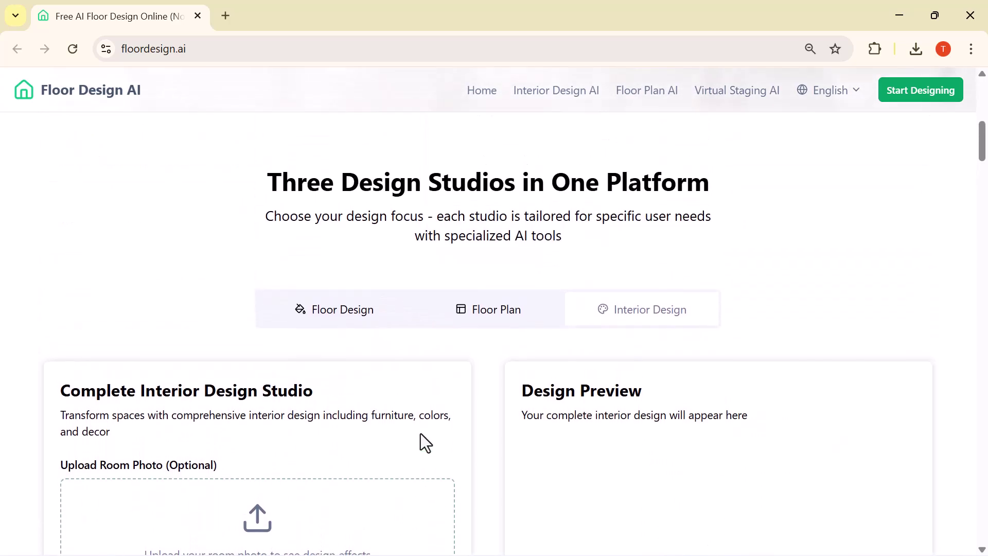
# - In the Floor Design studio, upload the room photo
pyautogui.click(334, 319)
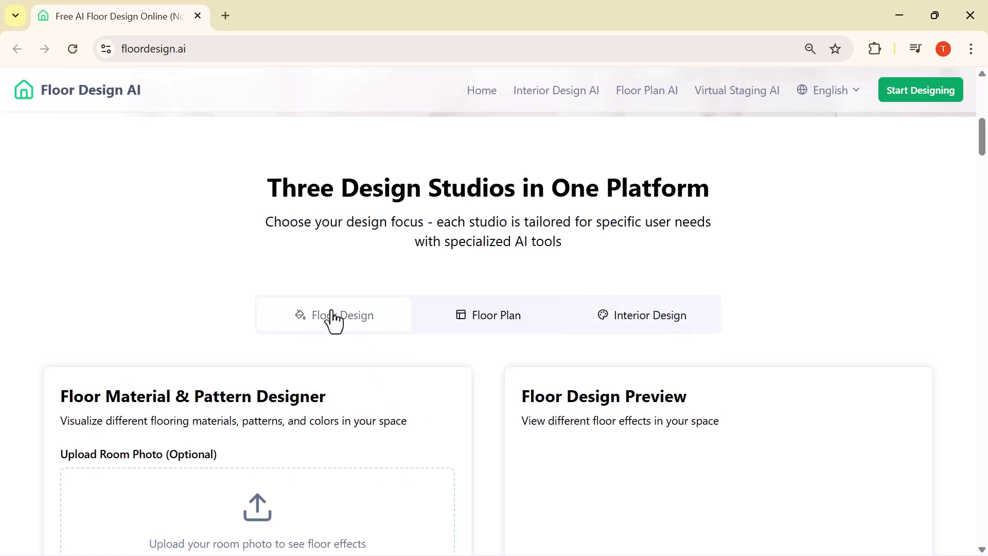
pyautogui.scroll(-1, 461, 101)
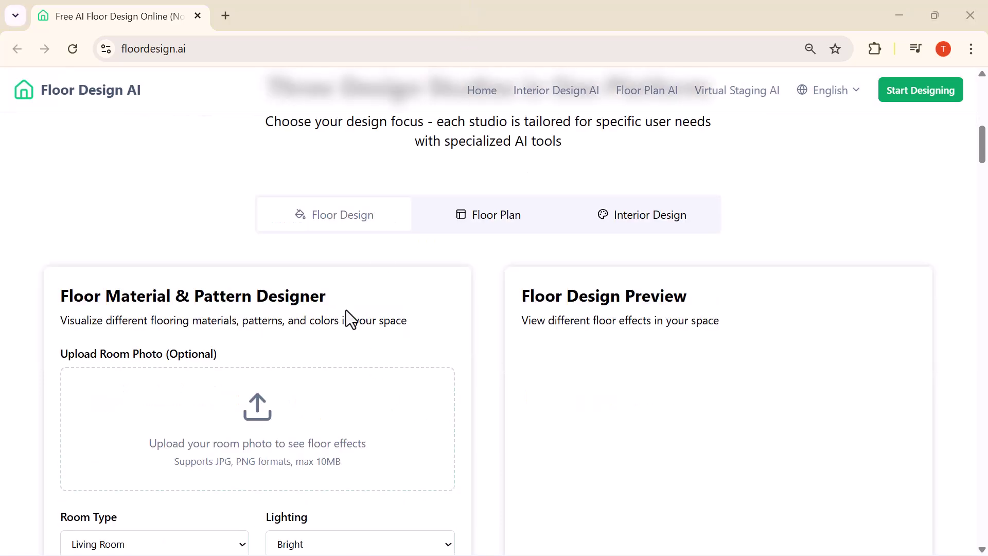
pyautogui.scroll(-2, 346, 310)
pyautogui.scroll(-1, 347, 310)
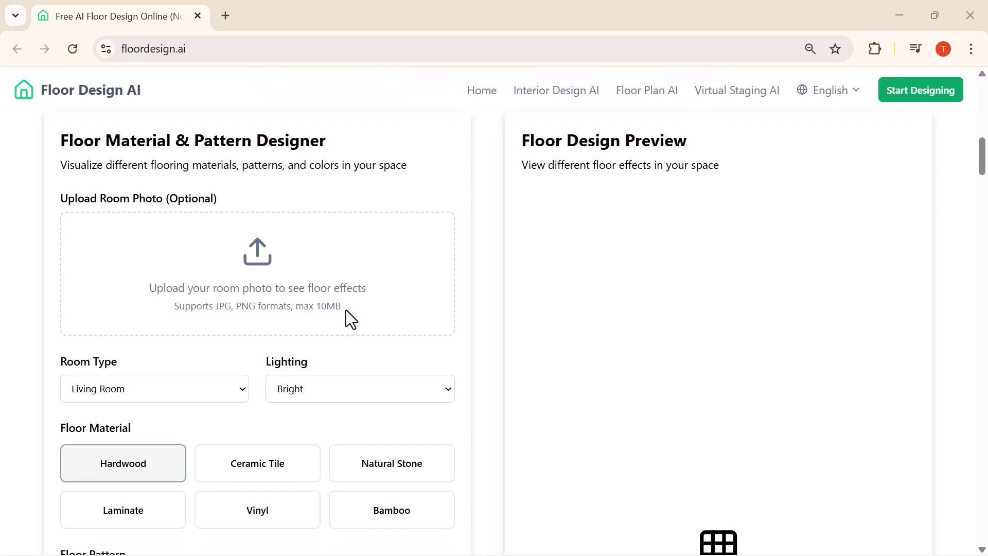
pyautogui.scroll(-1, 340, 312)
pyautogui.scroll(1, 344, 322)
pyautogui.click(275, 349)
pyautogui.click(183, 163)
pyautogui.click(850, 535)
pyautogui.scroll(-4, 303, 281)
# - Set the room type to Bedroom and keep the lighting at Bright
pyautogui.click(236, 229)
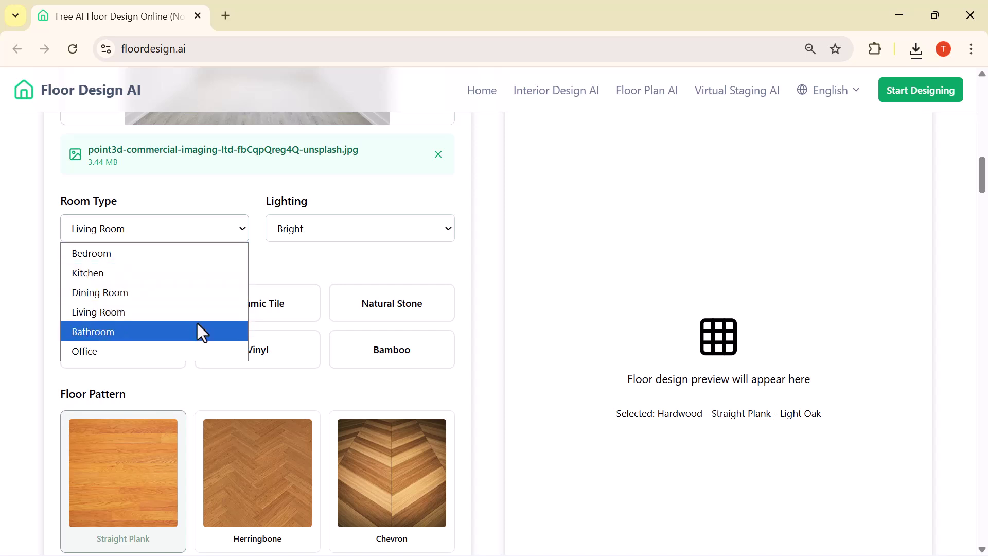
pyautogui.click(443, 232)
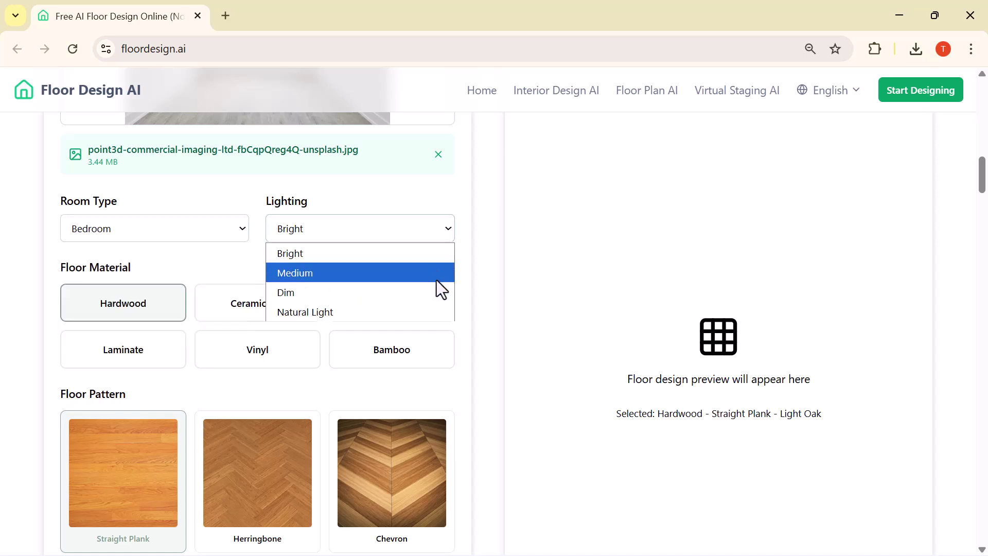
pyautogui.click(429, 259)
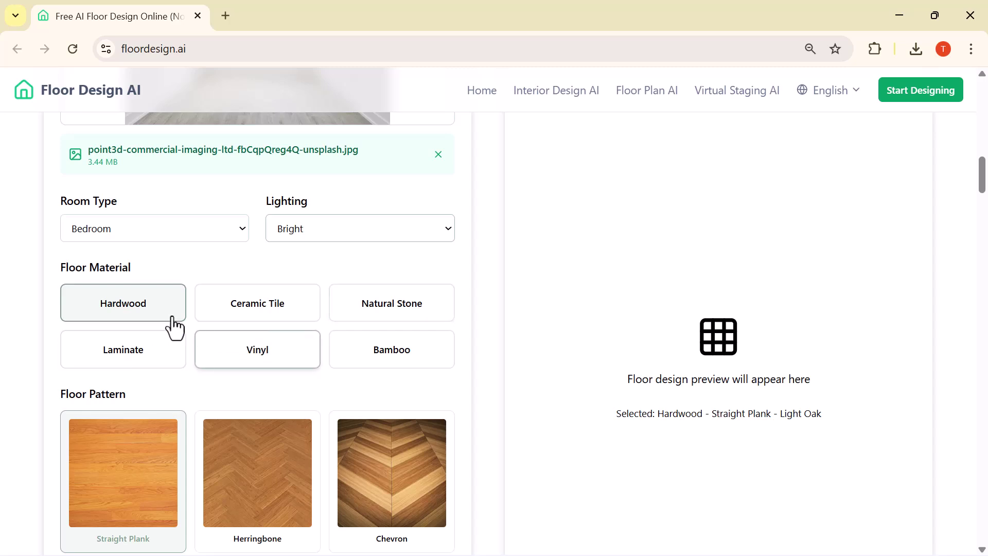
pyautogui.scroll(-2, 159, 324)
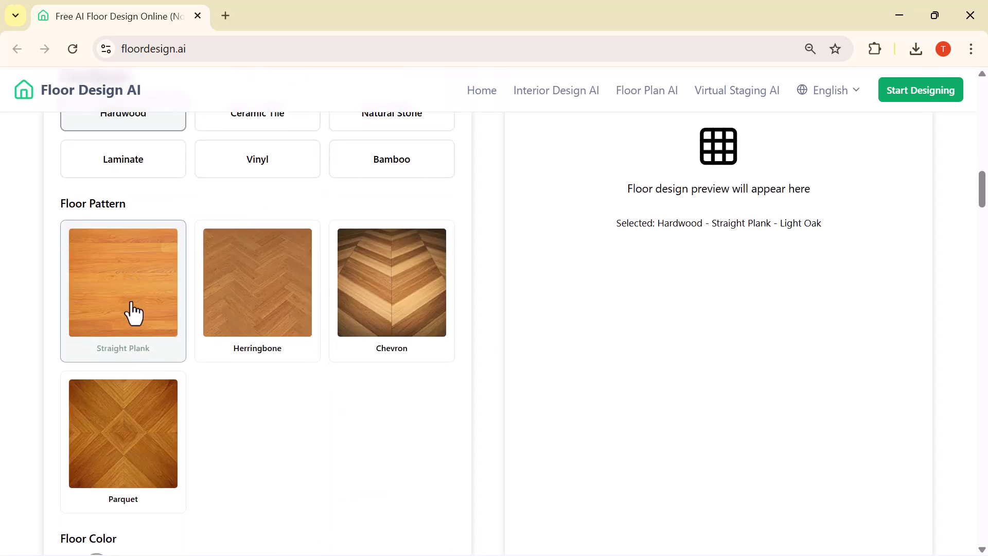
# - Choose the Herringbone pattern in Dark Walnut and generate the floor preview
pyautogui.click(267, 292)
pyautogui.scroll(-2, 261, 482)
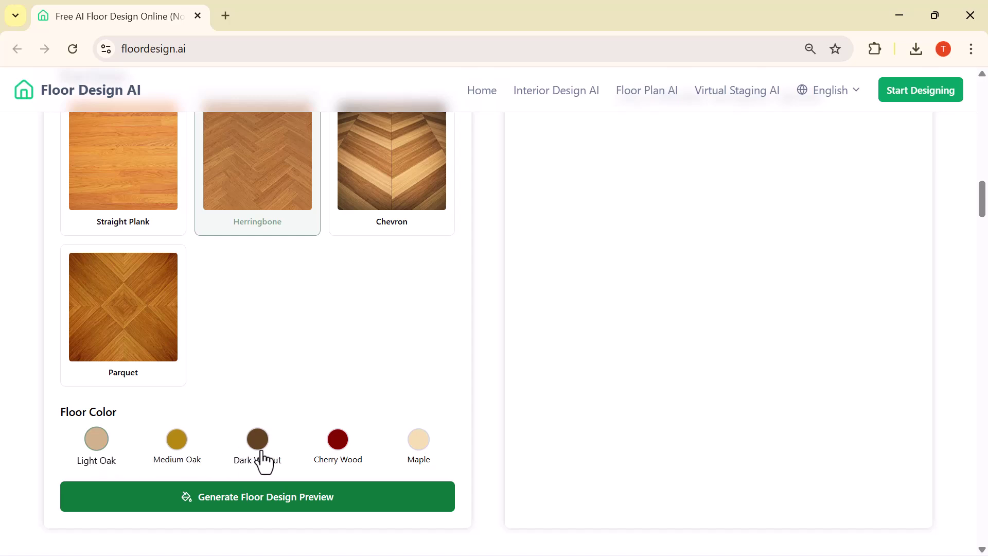
pyautogui.click(266, 457)
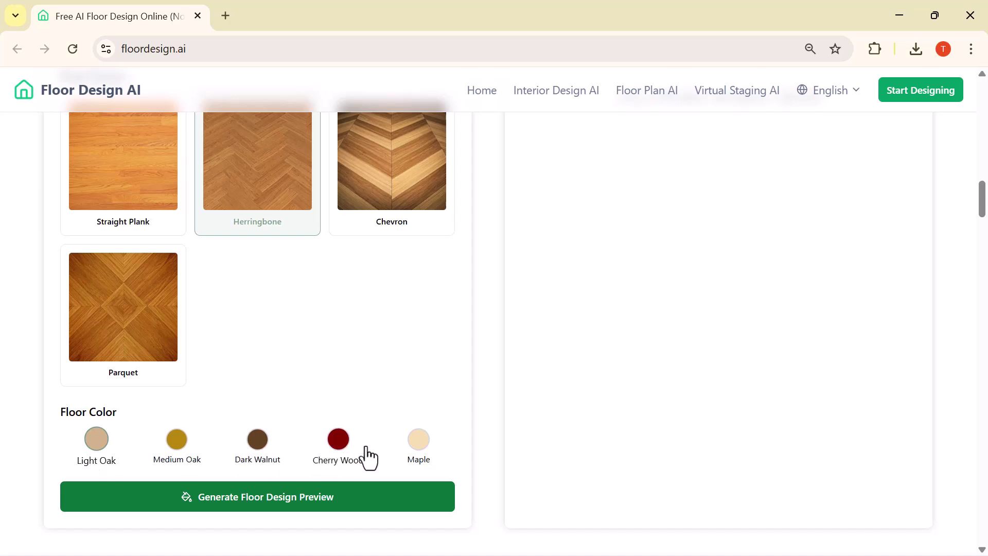
pyautogui.click(283, 500)
pyautogui.scroll(3, 342, 329)
pyautogui.scroll(2, 341, 329)
pyautogui.scroll(-2, 342, 328)
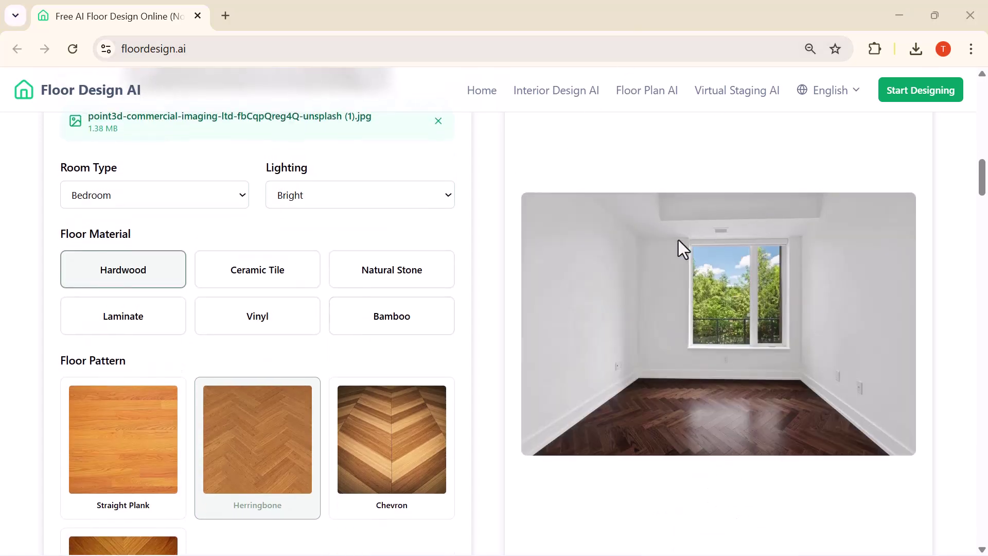
pyautogui.scroll(2, 678, 241)
pyautogui.scroll(-3, 679, 240)
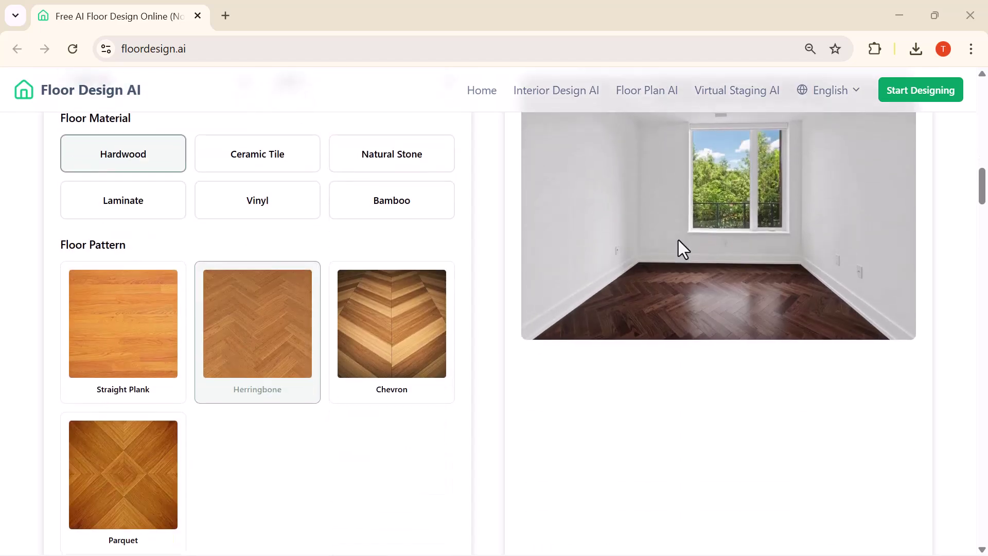
pyautogui.scroll(-3, 678, 241)
pyautogui.scroll(-1, 679, 248)
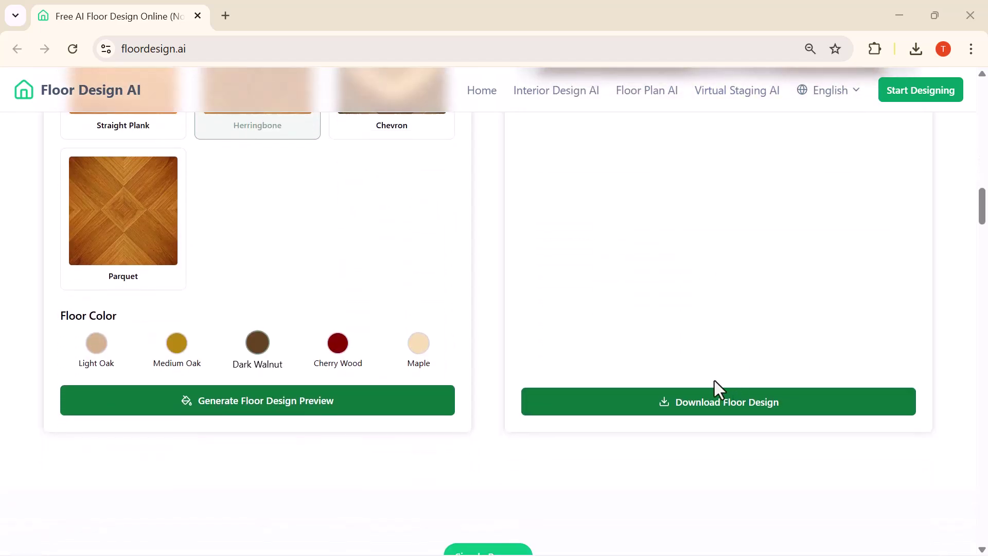
# - Download the dark walnut herringbone floor design image
pyautogui.click(701, 413)
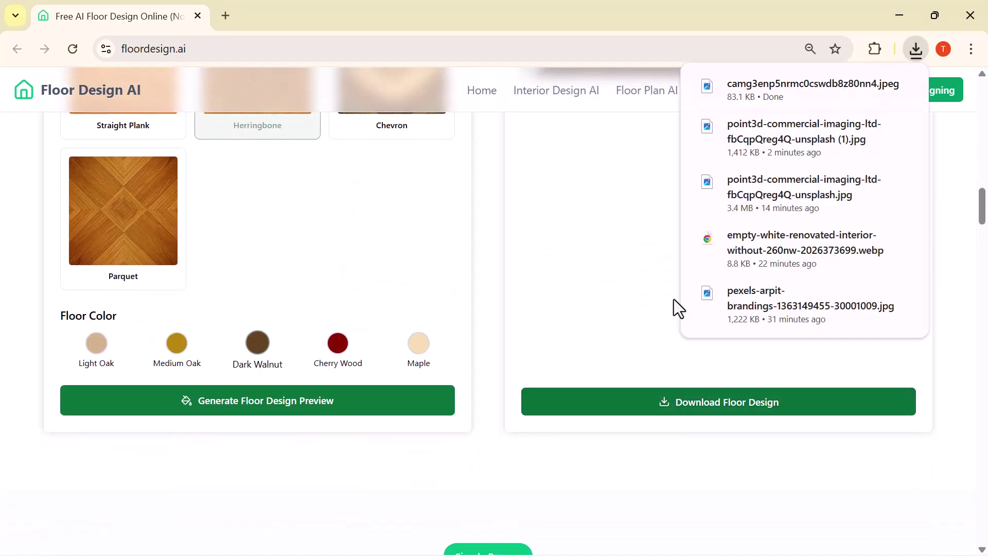
pyautogui.scroll(3, 674, 301)
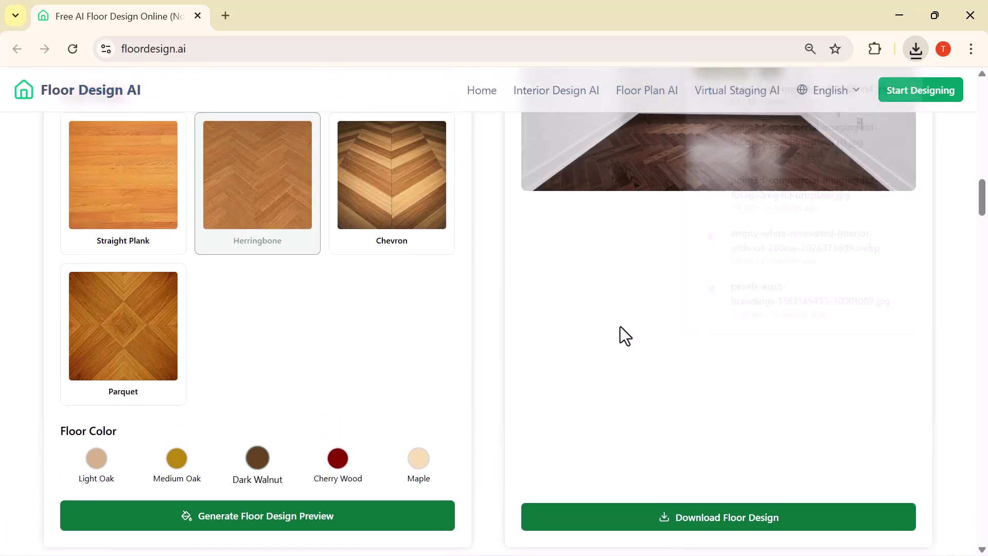
pyautogui.scroll(2, 620, 327)
pyautogui.scroll(2, 619, 326)
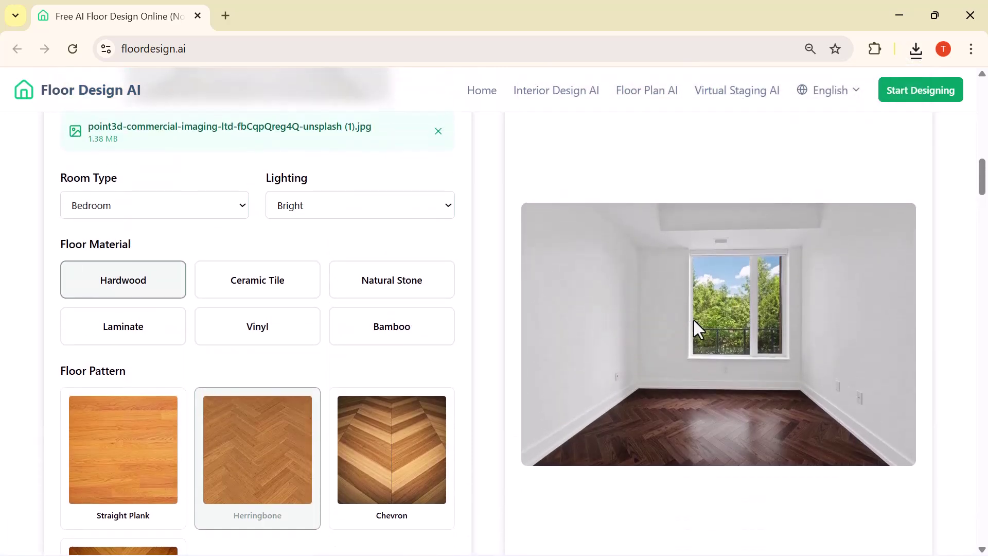
pyautogui.scroll(1, 694, 319)
pyautogui.scroll(2, 694, 321)
pyautogui.scroll(2, 694, 320)
pyautogui.scroll(1, 694, 320)
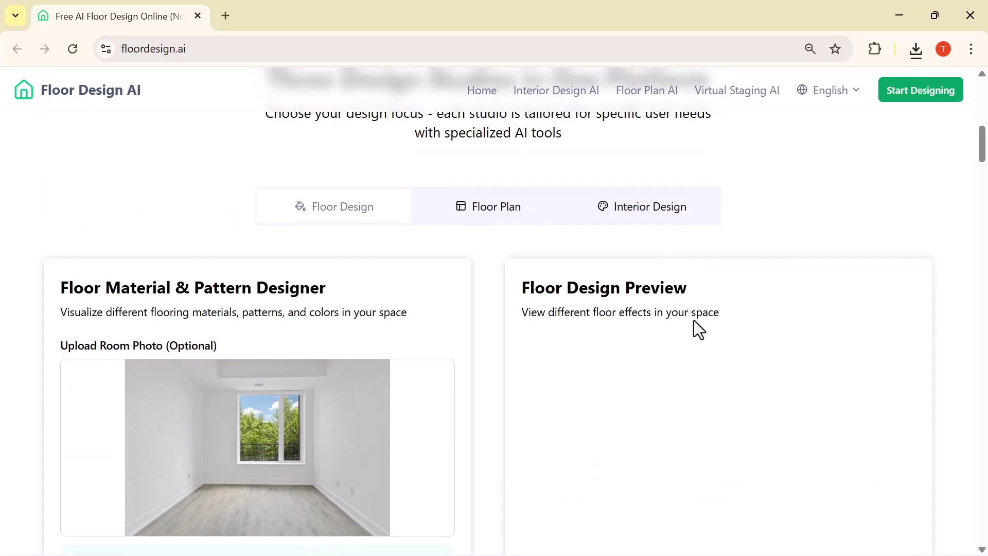
pyautogui.scroll(1, 695, 320)
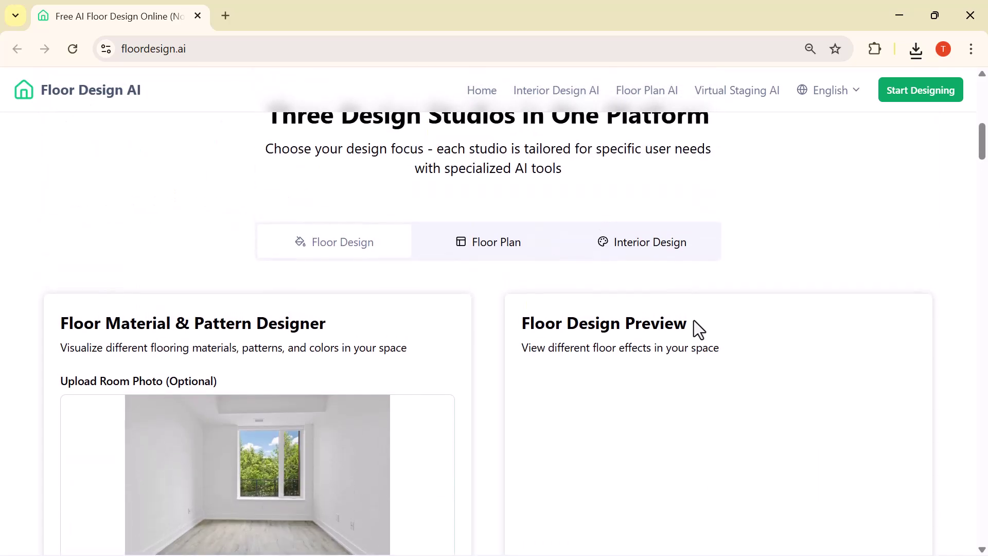
# - Switch to the Floor Plan studio showing the default 3×4 m bedroom
pyautogui.click(479, 250)
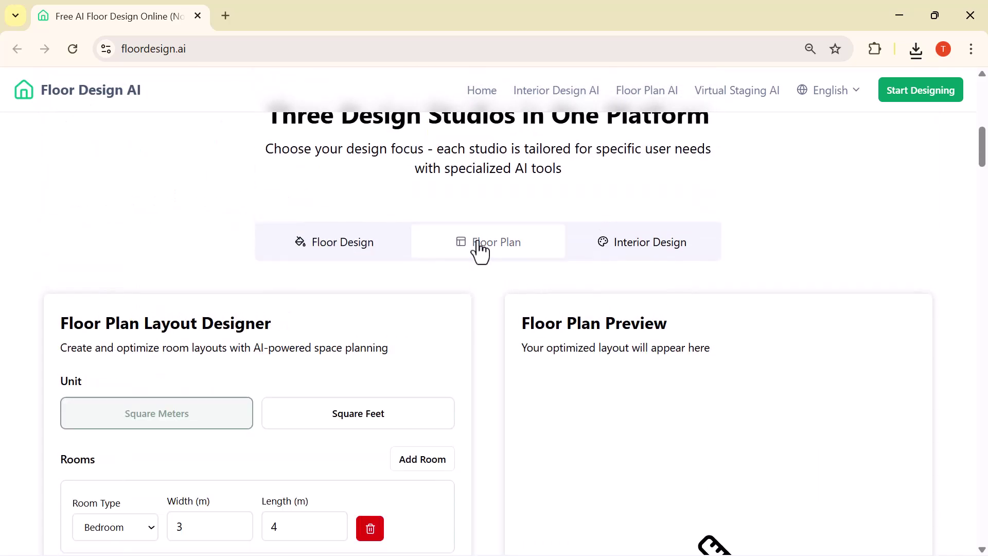
pyautogui.scroll(-1, 296, 376)
pyautogui.scroll(-3, 296, 376)
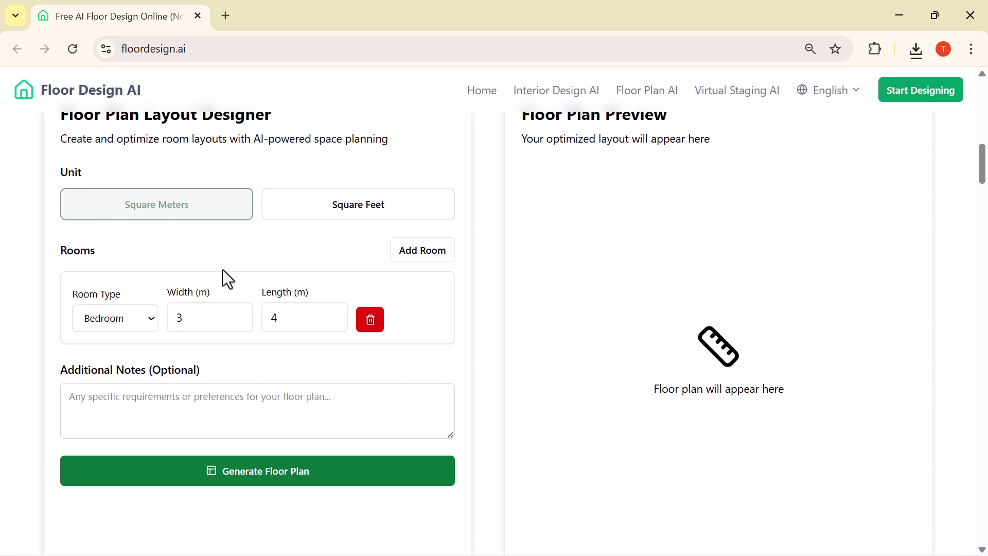
pyautogui.scroll(-1, 324, 263)
# - Add two more rooms and make them a Dining Room and a Kitchen
pyautogui.click(420, 253)
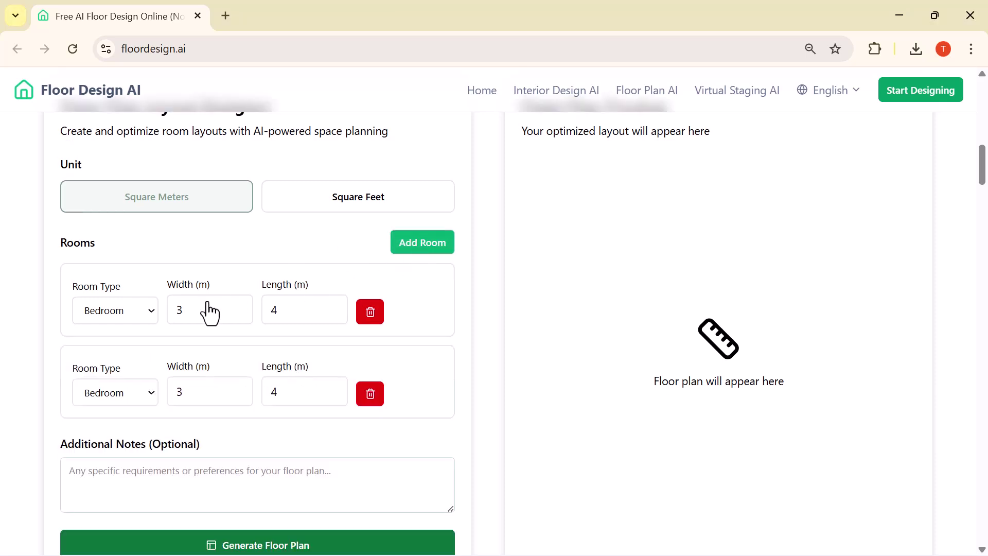
pyautogui.click(417, 246)
pyautogui.scroll(-1, 378, 309)
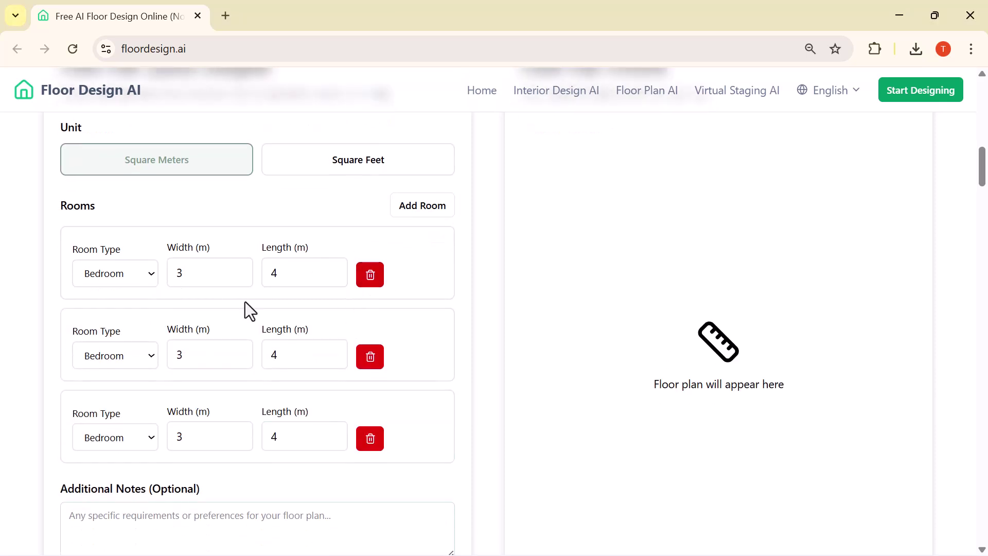
pyautogui.click(148, 274)
pyautogui.click(149, 356)
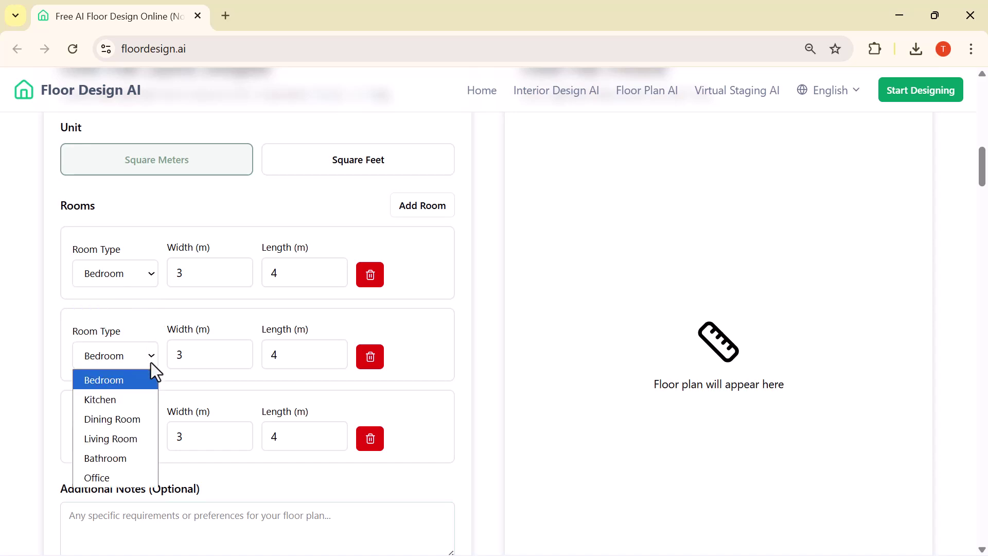
pyautogui.click(135, 417)
pyautogui.click(152, 439)
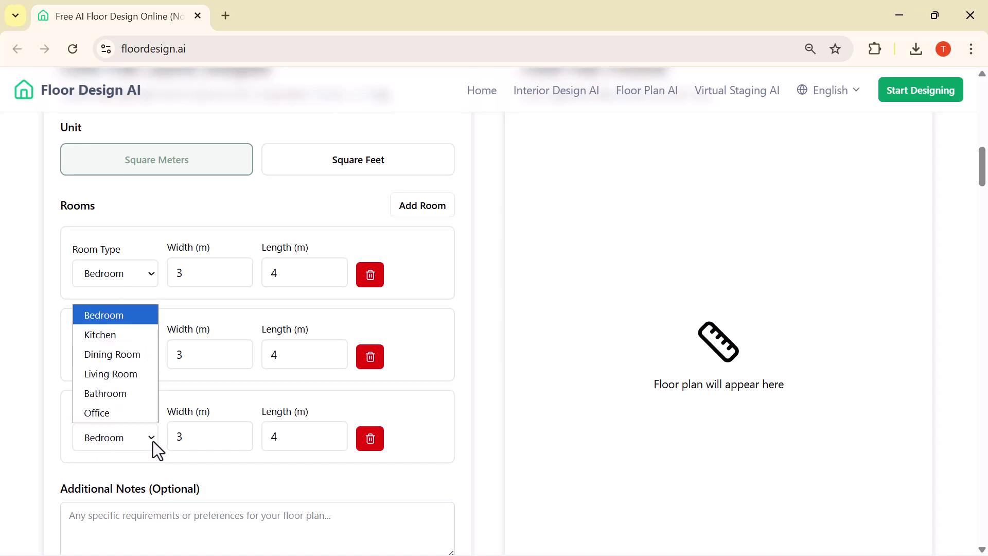
pyautogui.click(122, 334)
# - Enter room sizes: bedroom 3×4 m, dining room 3.5×4.5 m, kitchen 2×3 m
pyautogui.click(199, 270)
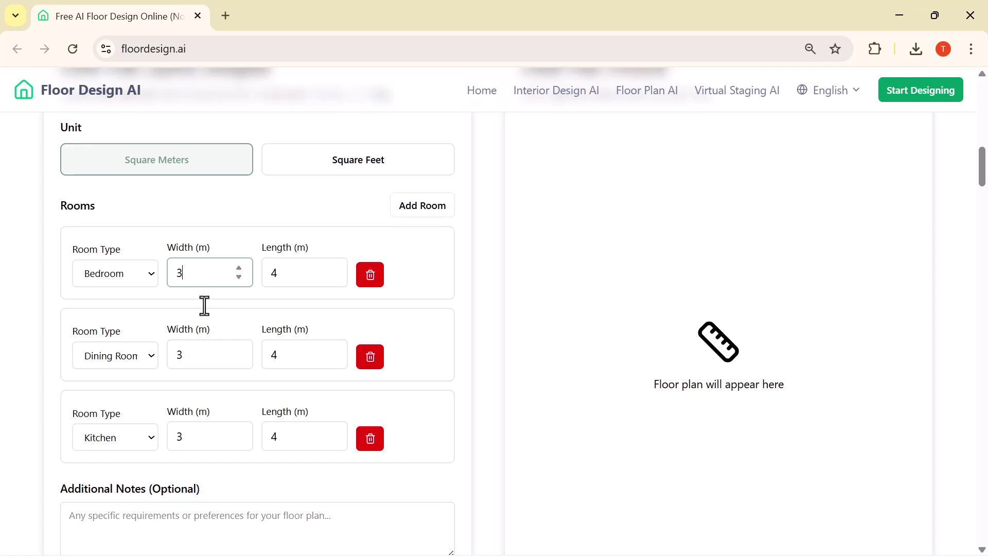
pyautogui.click(212, 356)
pyautogui.write('.5')
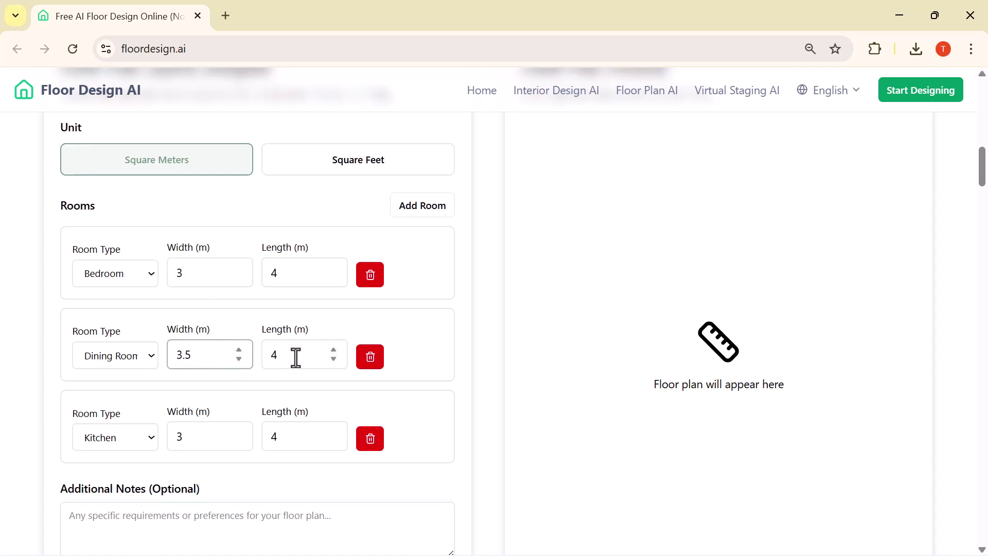
pyautogui.click(297, 358)
pyautogui.click(207, 442)
pyautogui.write('2')
pyautogui.click(283, 439)
pyautogui.press('BackSpace')
pyautogui.write('3')
pyautogui.scroll(-2, 186, 391)
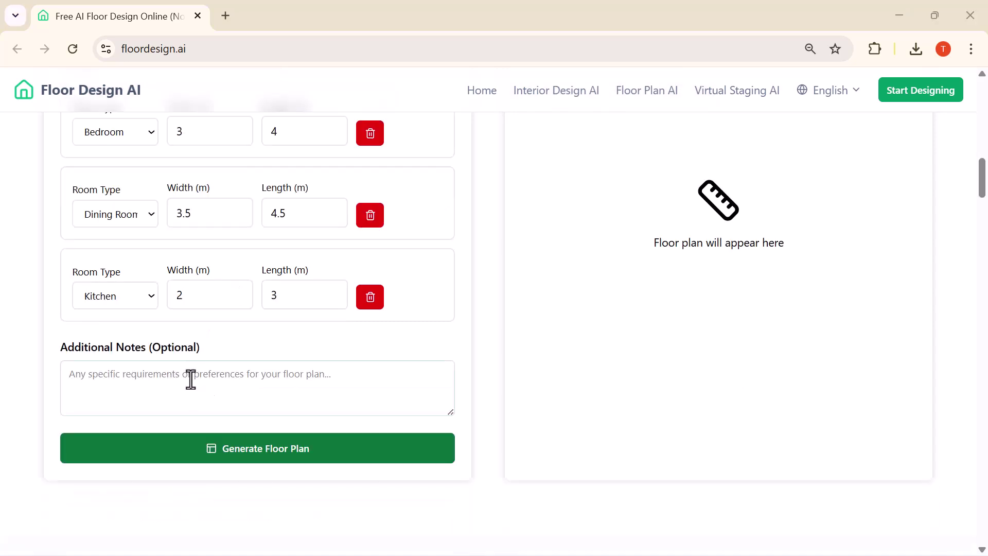
# - Paste a note on optimal space use and modern layout, then generate the plan
pyautogui.click(191, 379)
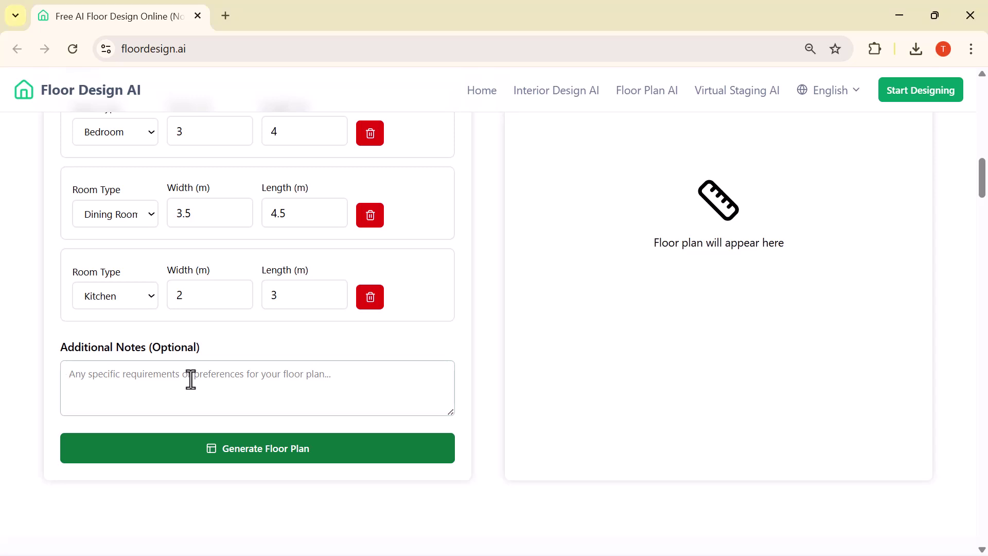
pyautogui.write('Room dimensions are designed for optimal space utilization, ensuring comfort, functionality, and a modern layout."')
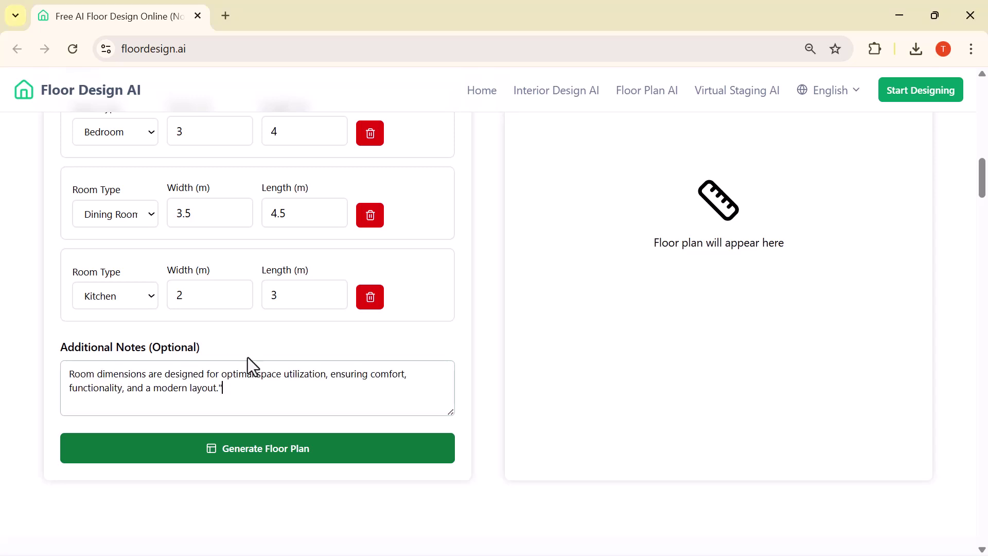
pyautogui.click(255, 464)
pyautogui.scroll(2, 362, 345)
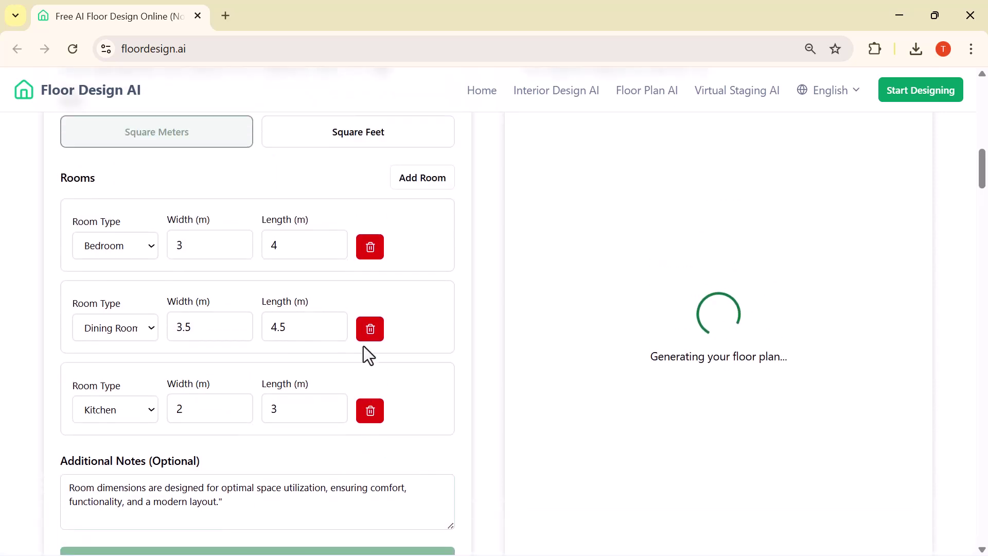
pyautogui.scroll(1, 364, 346)
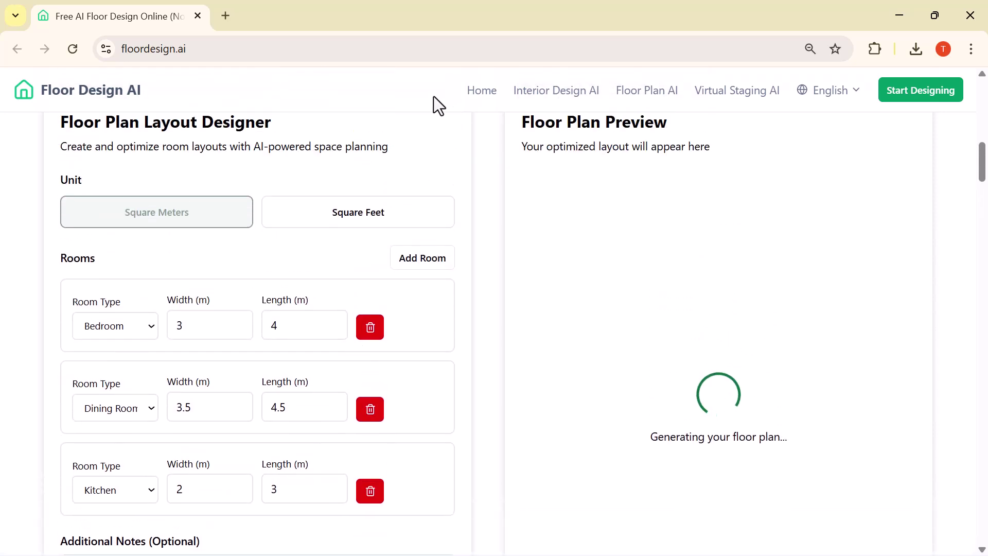
pyautogui.scroll(-3, 427, 95)
pyautogui.scroll(1, 562, 316)
pyautogui.scroll(5, 681, 303)
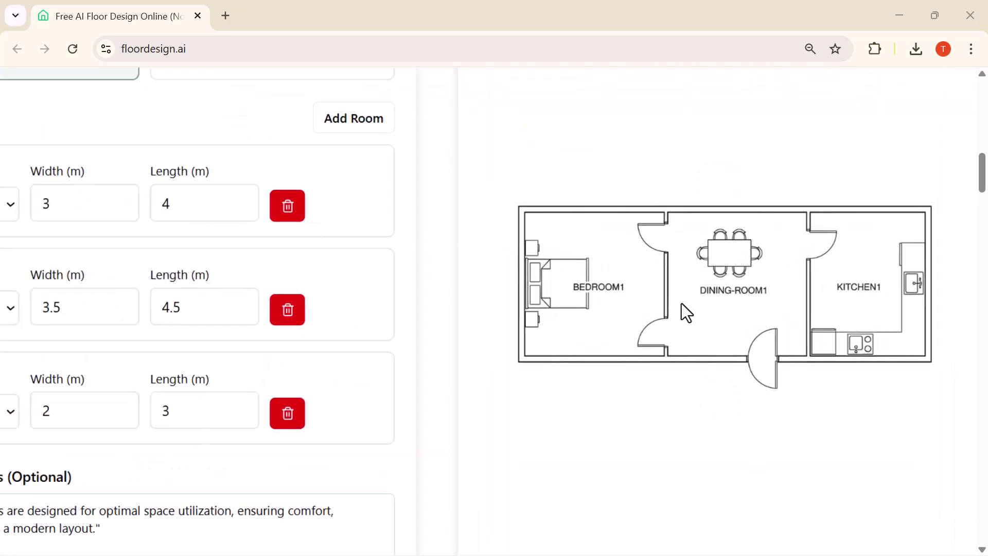
pyautogui.hscroll(2, 682, 304)
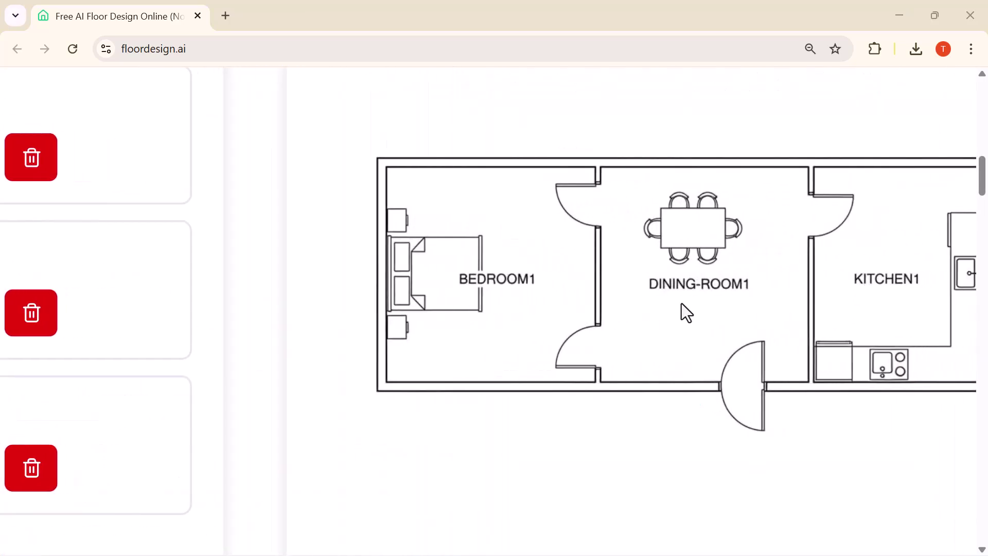
pyautogui.hscroll(3, 681, 304)
pyautogui.hscroll(2, 682, 303)
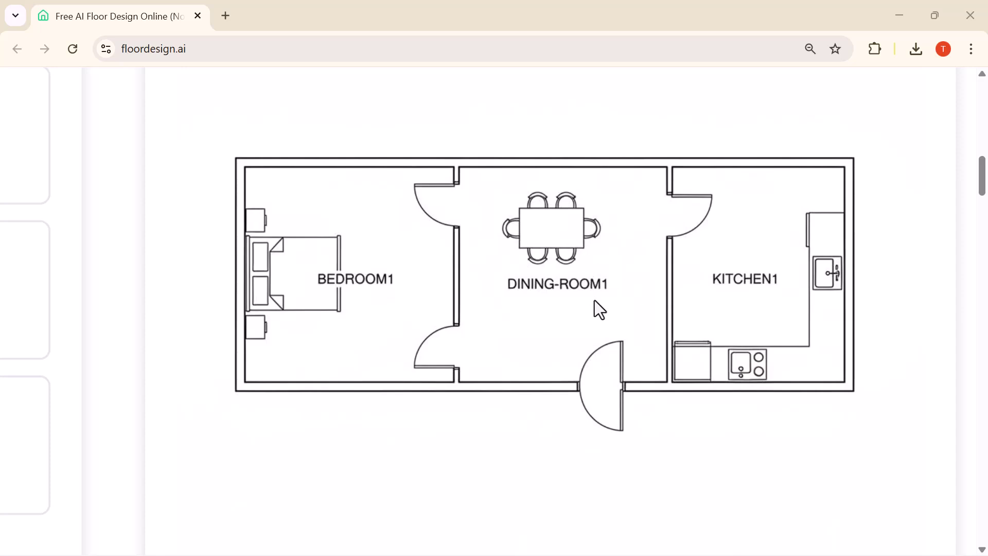
pyautogui.hscroll(2, 595, 300)
pyautogui.hscroll(1, 595, 300)
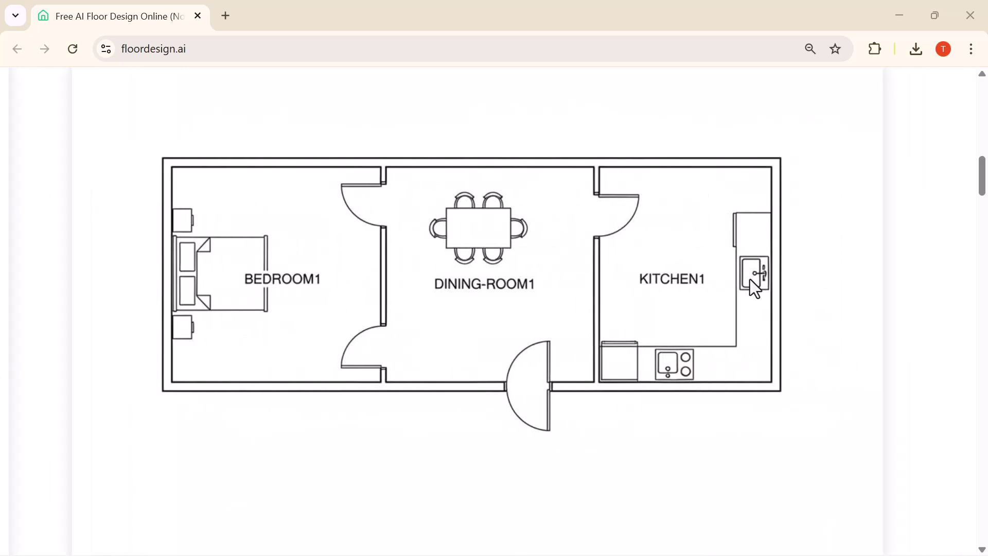
pyautogui.scroll(-3, 632, 309)
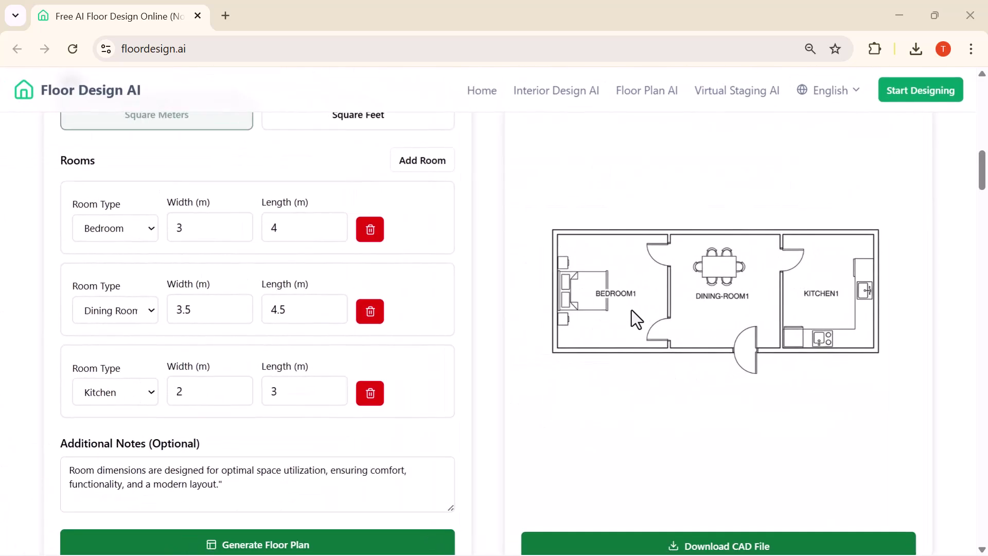
pyautogui.scroll(-1, 632, 310)
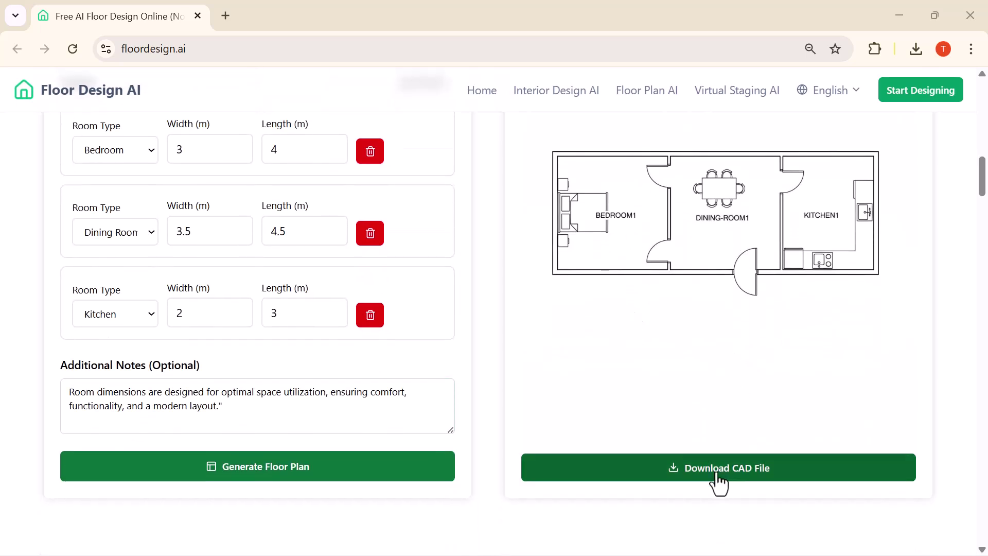
# - Download the floor plan CAD file and dismiss the downloads list
pyautogui.click(722, 473)
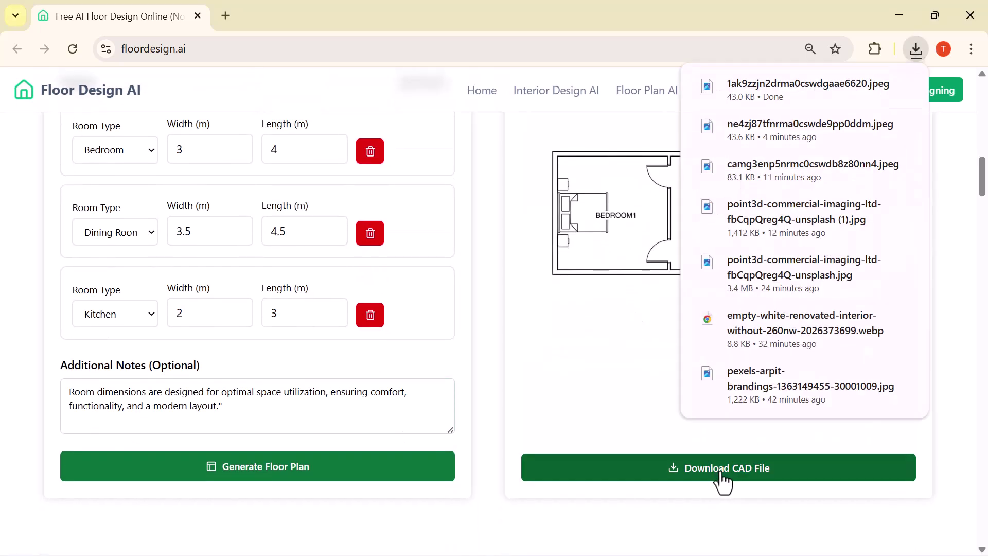
pyautogui.click(633, 417)
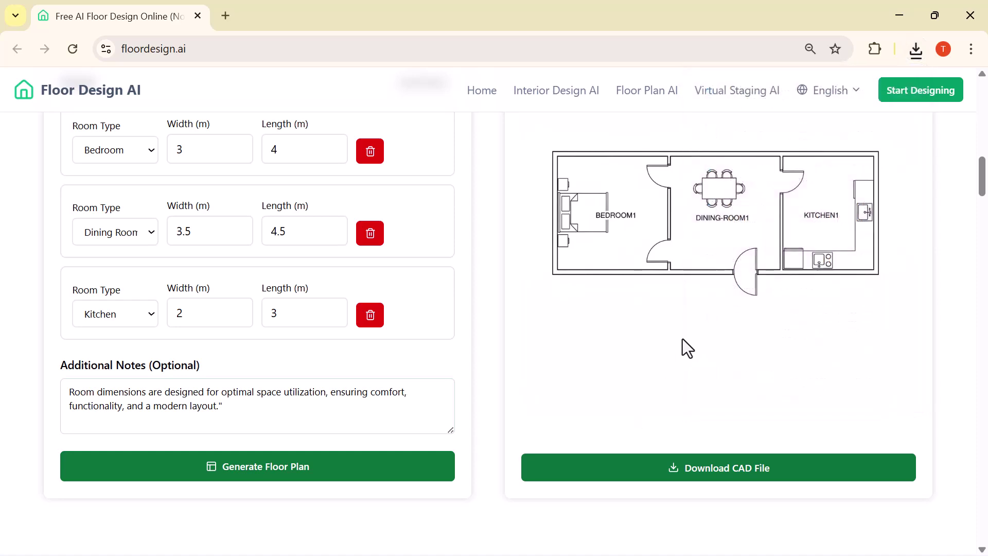
pyautogui.scroll(1, 685, 334)
pyautogui.scroll(1, 685, 335)
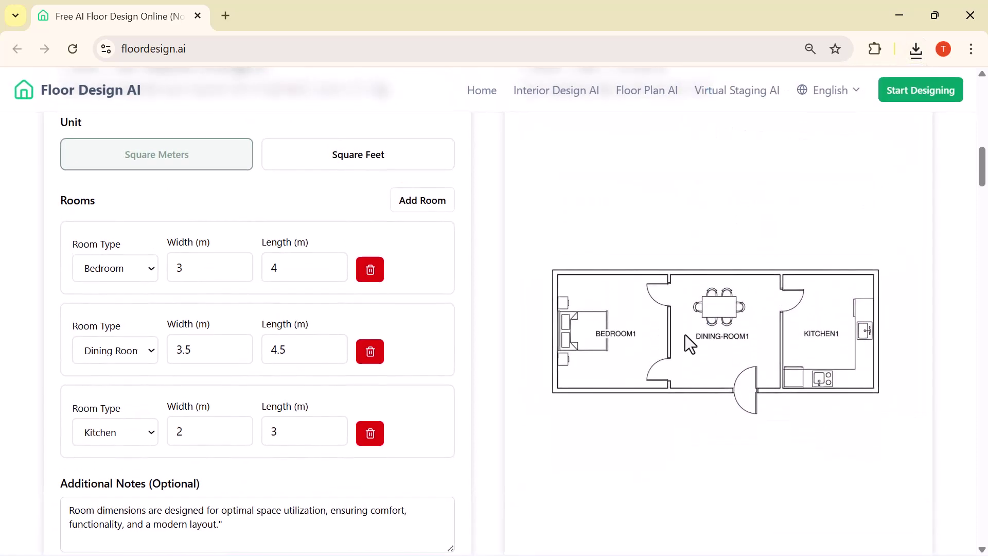
pyautogui.scroll(3, 655, 231)
# - Switch to Interior Design and upload the empty white room photo
pyautogui.click(656, 232)
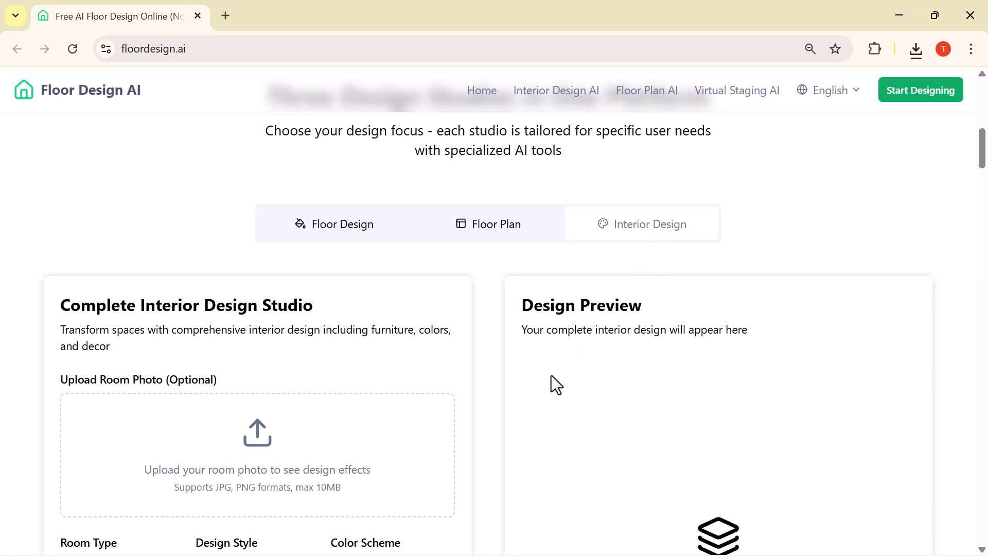
pyautogui.scroll(-2, 551, 377)
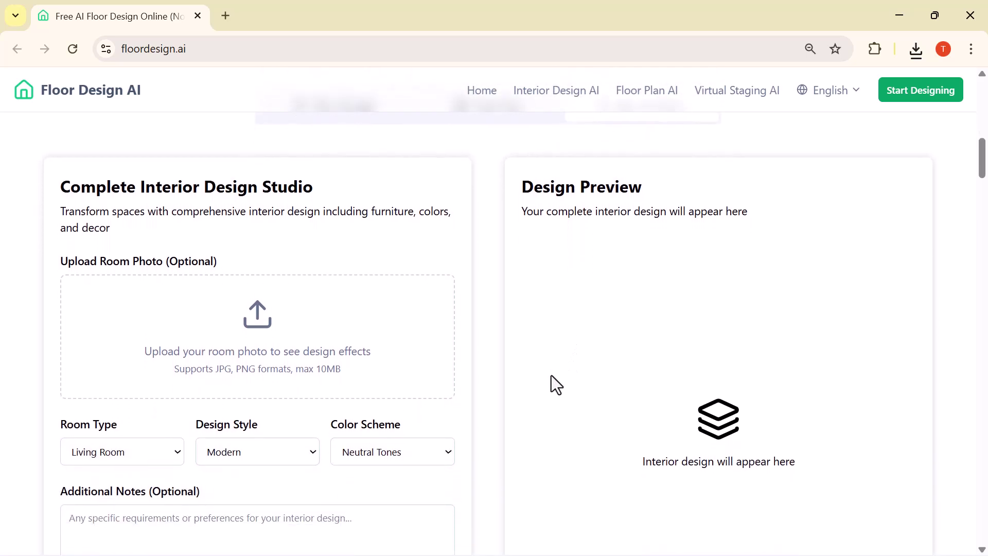
pyautogui.scroll(2, 595, 255)
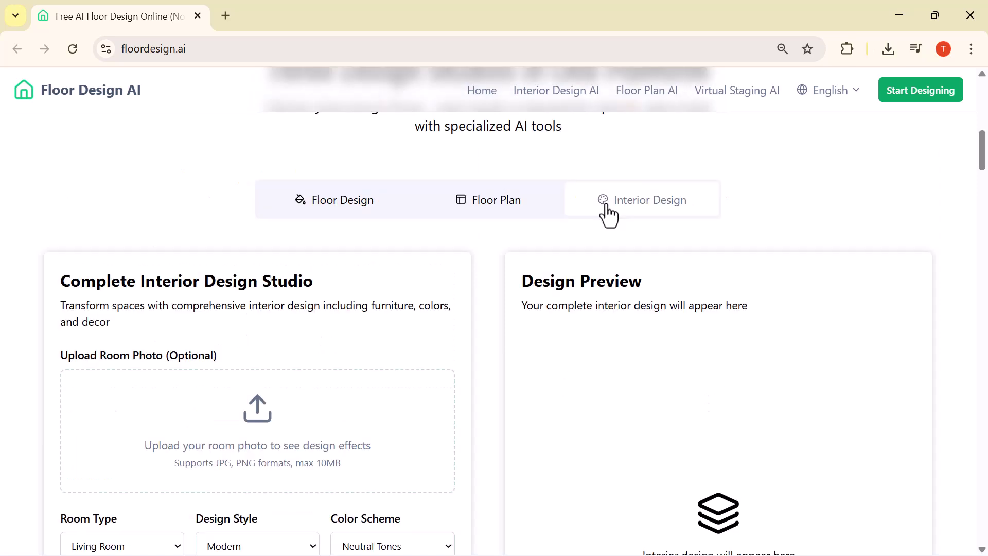
pyautogui.scroll(-1, 228, 365)
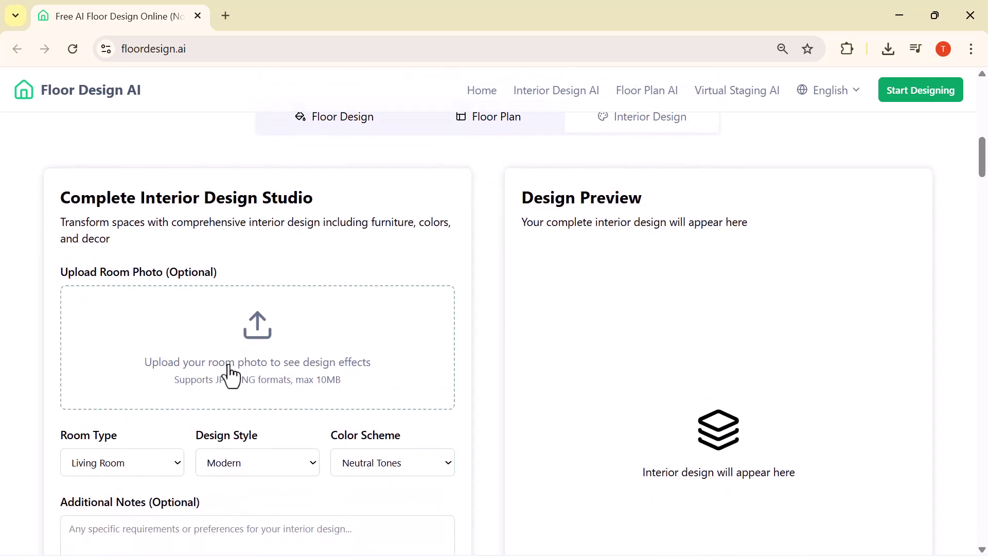
pyautogui.click(263, 361)
pyautogui.click(841, 531)
pyautogui.scroll(-3, 340, 393)
# - Set room type Bedroom, style Modern and colour scheme Cool Colors
pyautogui.click(174, 322)
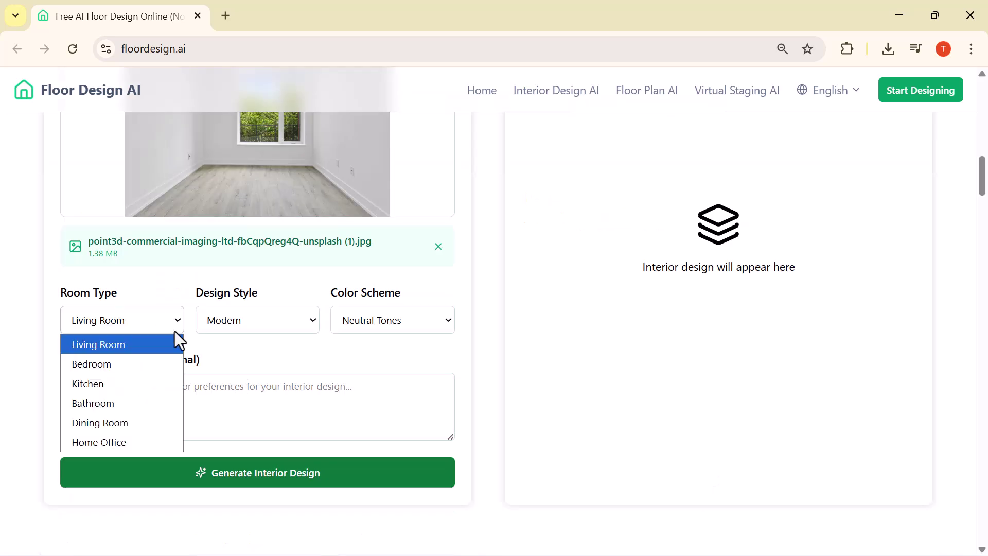
pyautogui.click(120, 365)
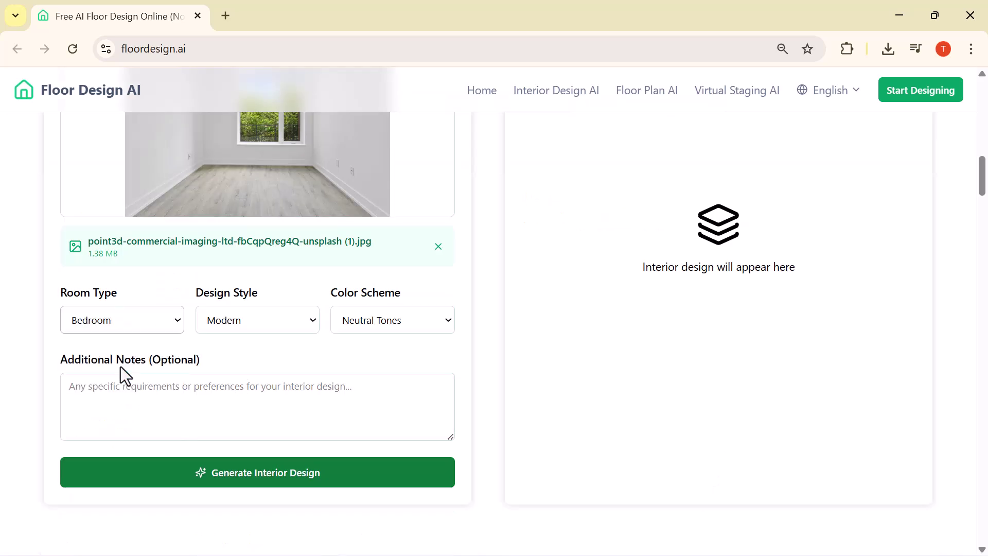
pyautogui.click(312, 324)
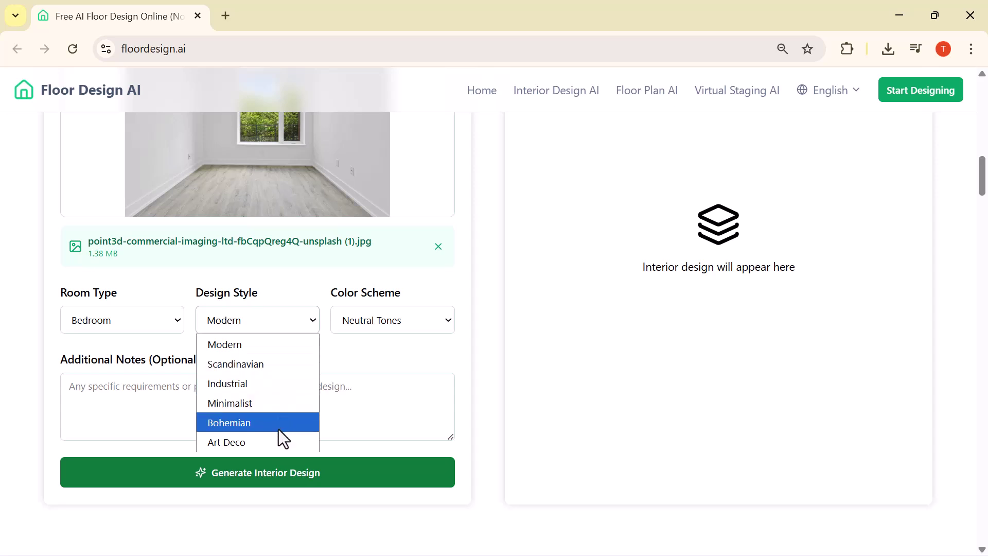
pyautogui.click(249, 345)
pyautogui.click(432, 323)
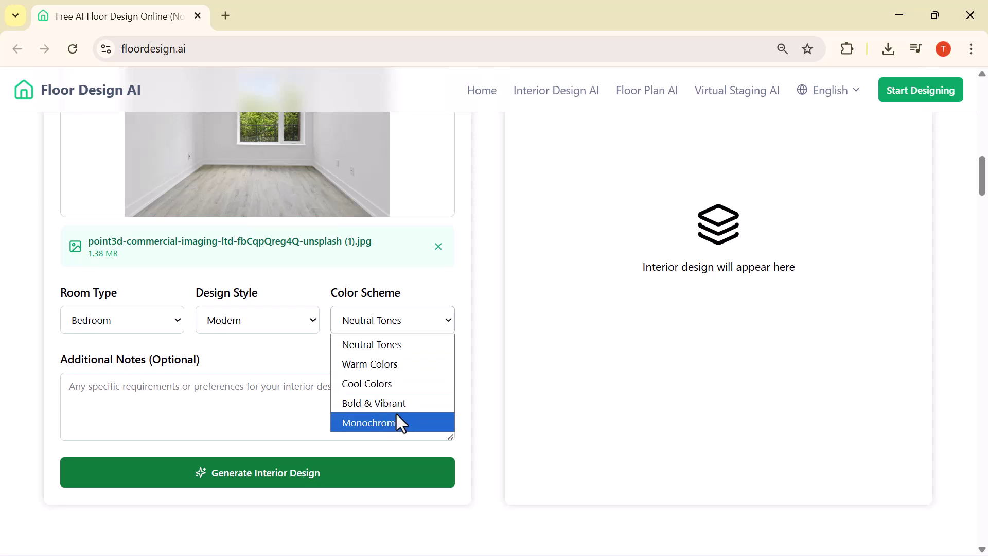
pyautogui.click(366, 386)
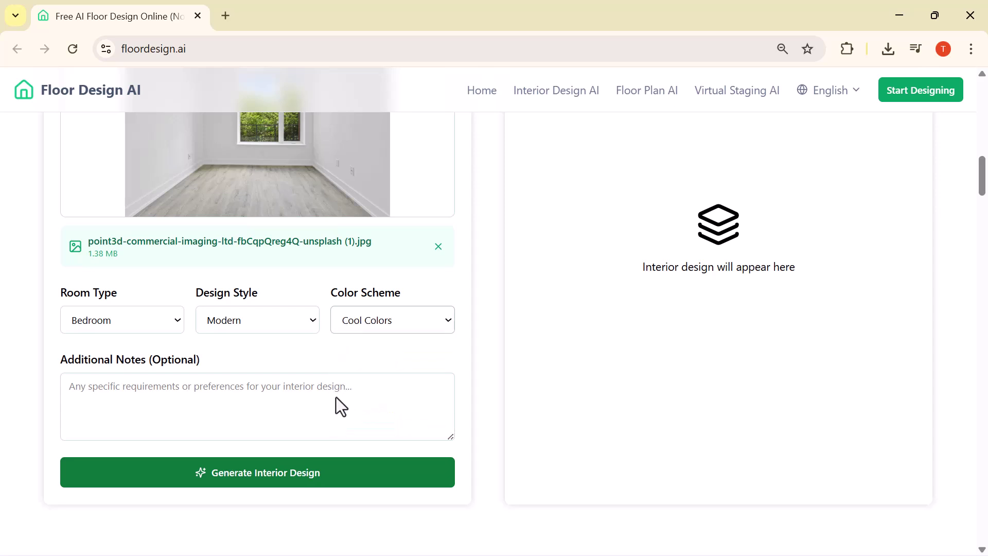
# - Paste a calm, elegant bedroom description into Additional Notes: warm tones, functional furniture, soft lighting
pyautogui.click(230, 397)
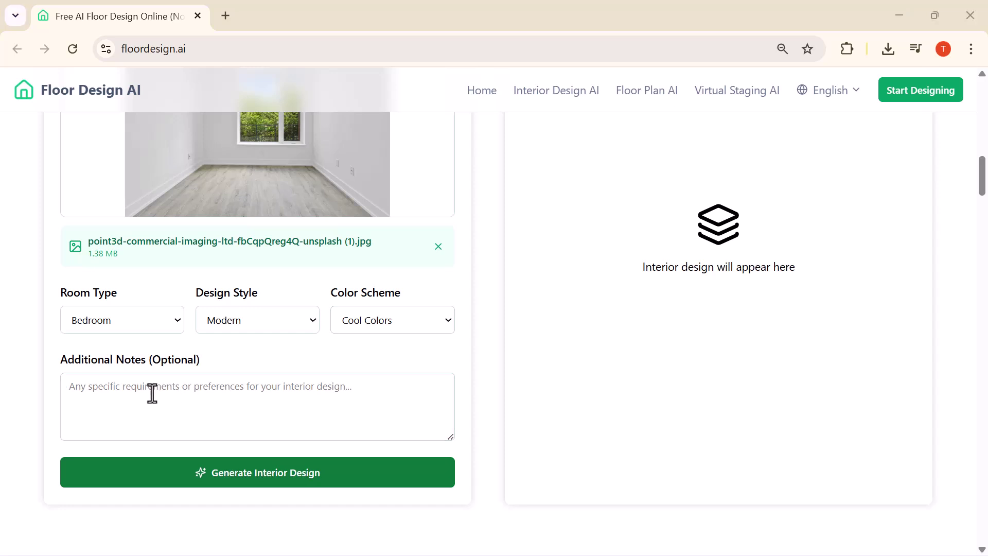
pyautogui.click(187, 395)
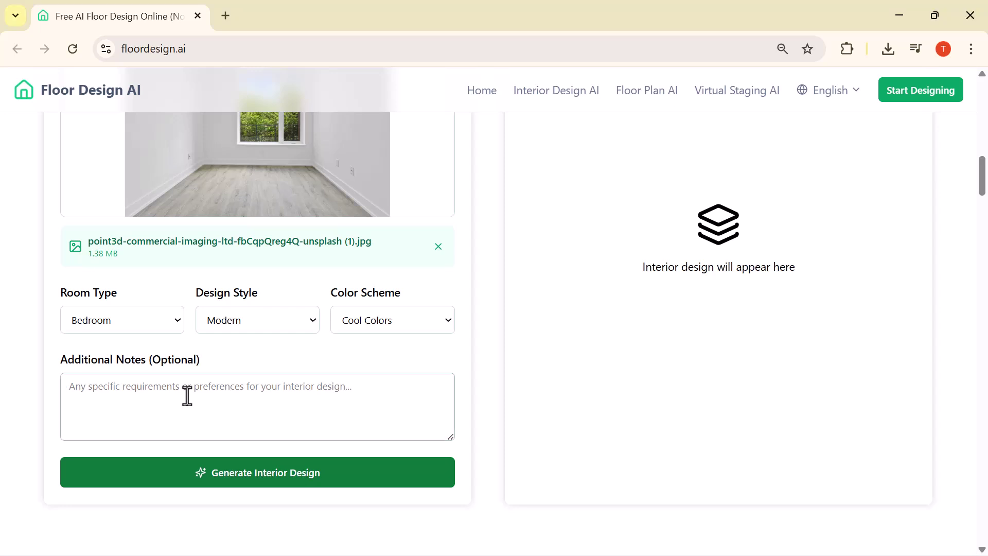
pyautogui.write('"The bedroom interior design features a balanced combination of warm tones, functional furniture, and soft lighting to create a calm and elegant space."')
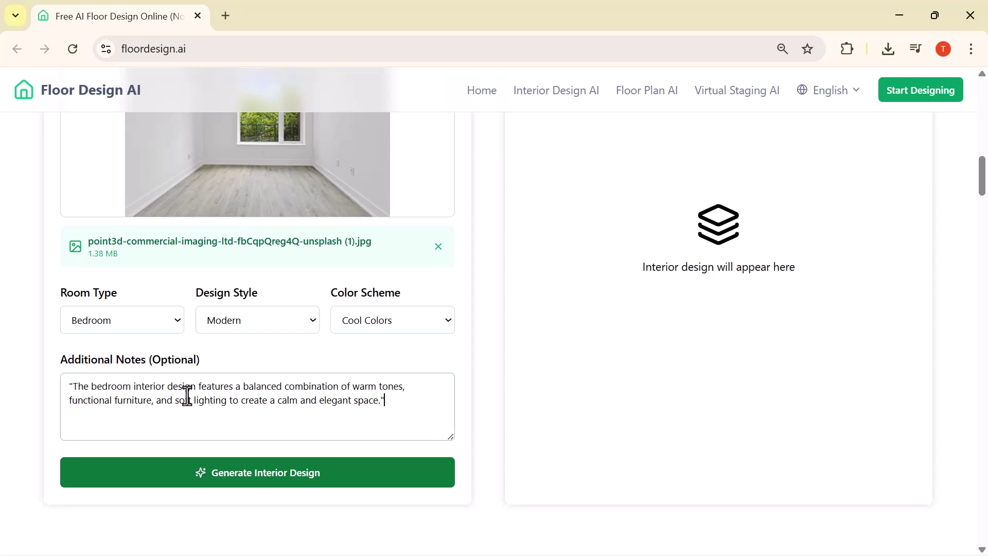
# - Generate the grey-blue modern bedroom render and download it as an HD image
pyautogui.click(225, 485)
pyautogui.scroll(2, 446, 324)
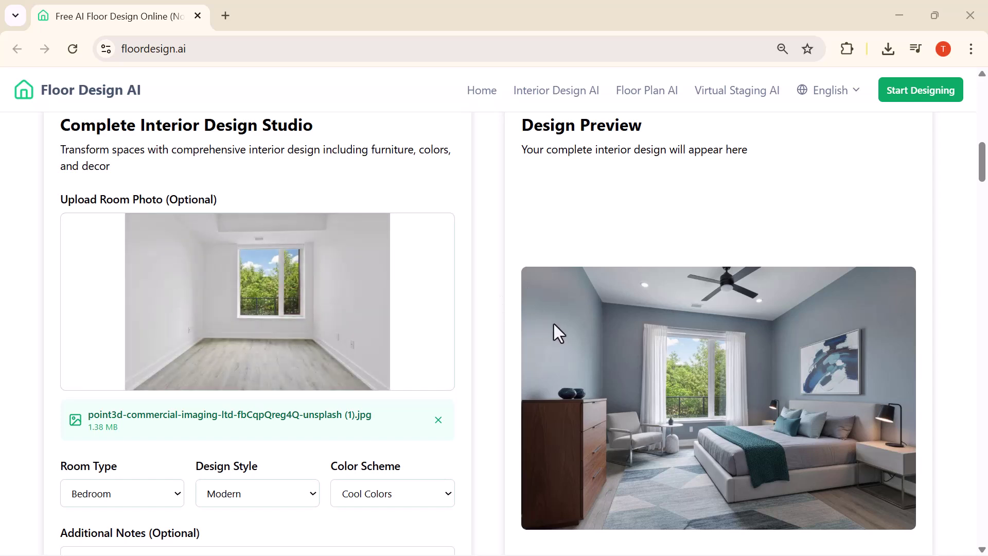
pyautogui.scroll(-2, 571, 337)
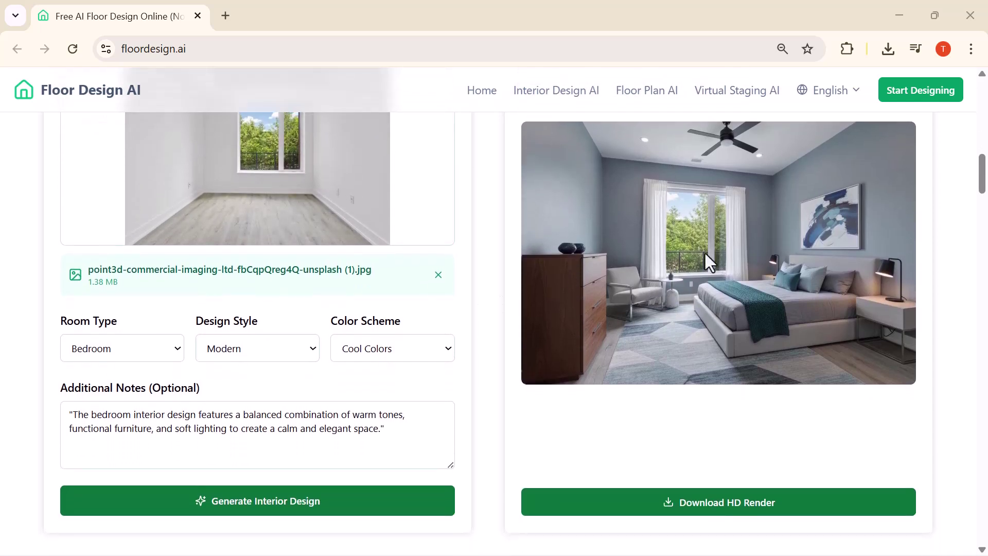
pyautogui.scroll(-1, 737, 320)
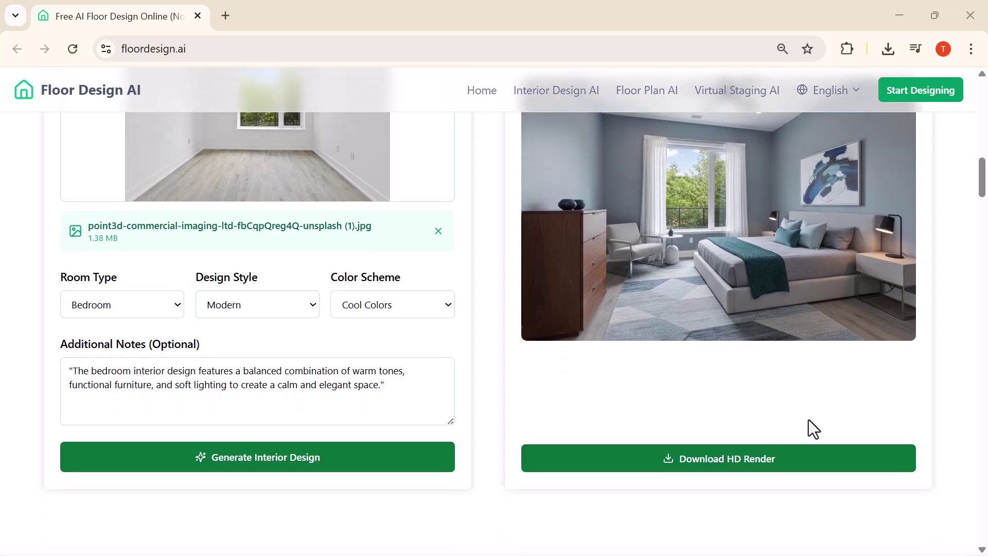
pyautogui.click(737, 467)
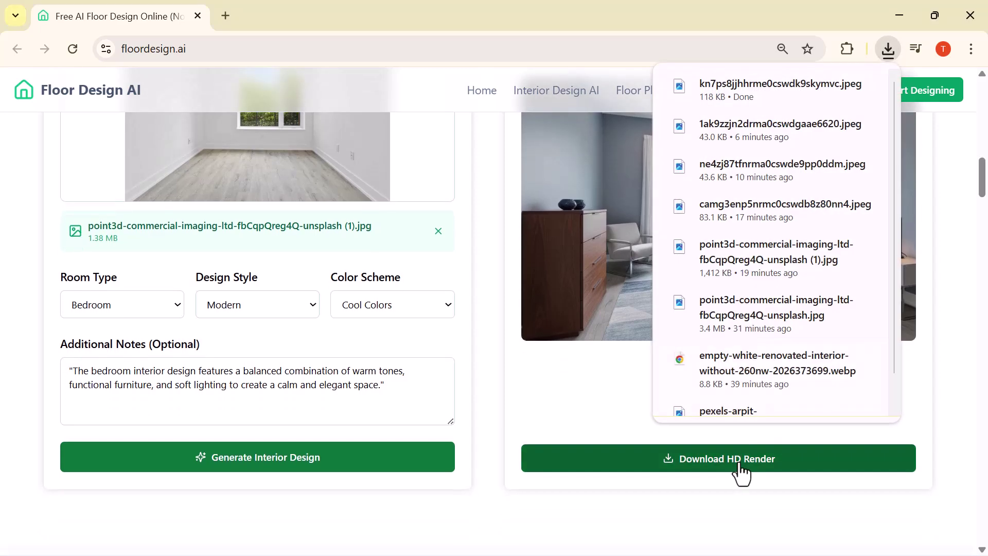
pyautogui.click(594, 375)
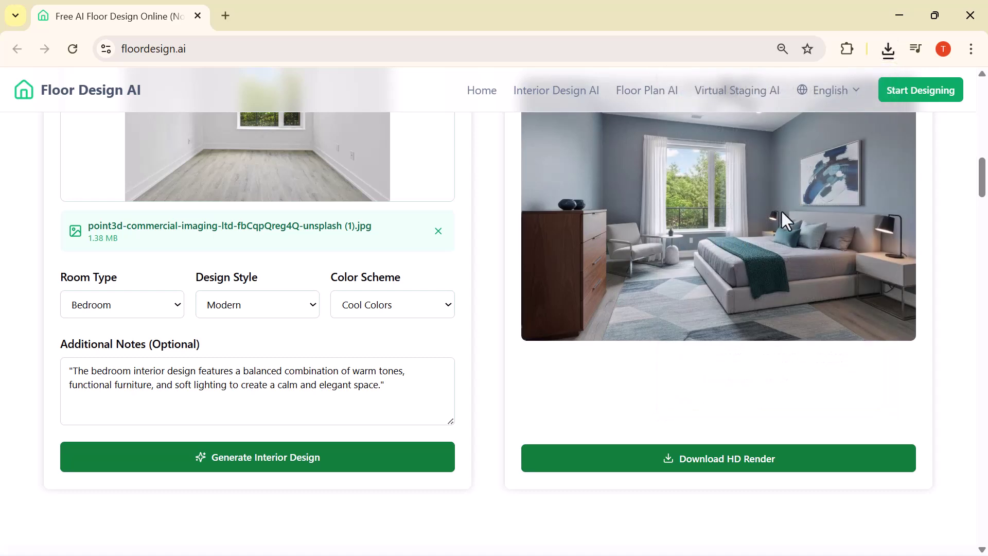
pyautogui.scroll(3, 695, 263)
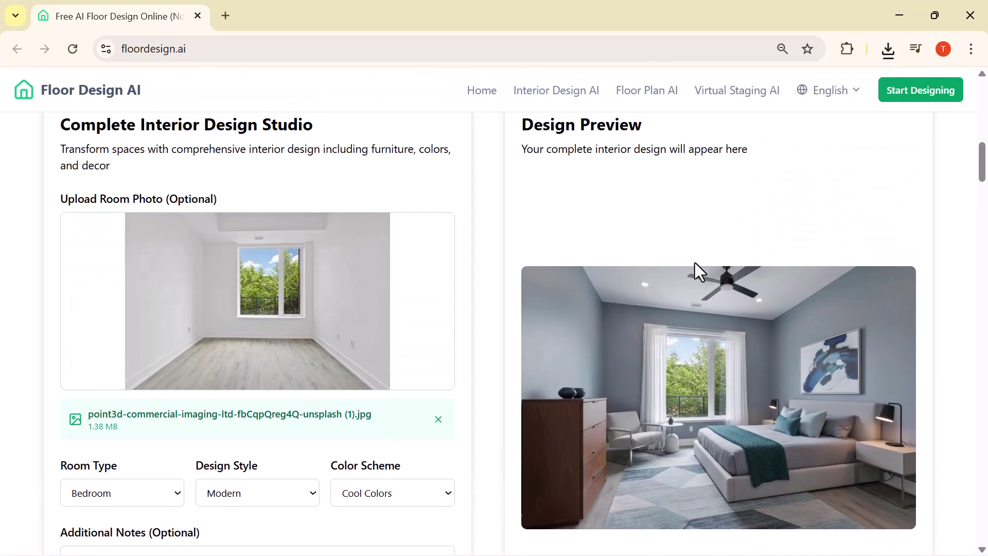
pyautogui.scroll(5, 696, 262)
pyautogui.scroll(5, 695, 263)
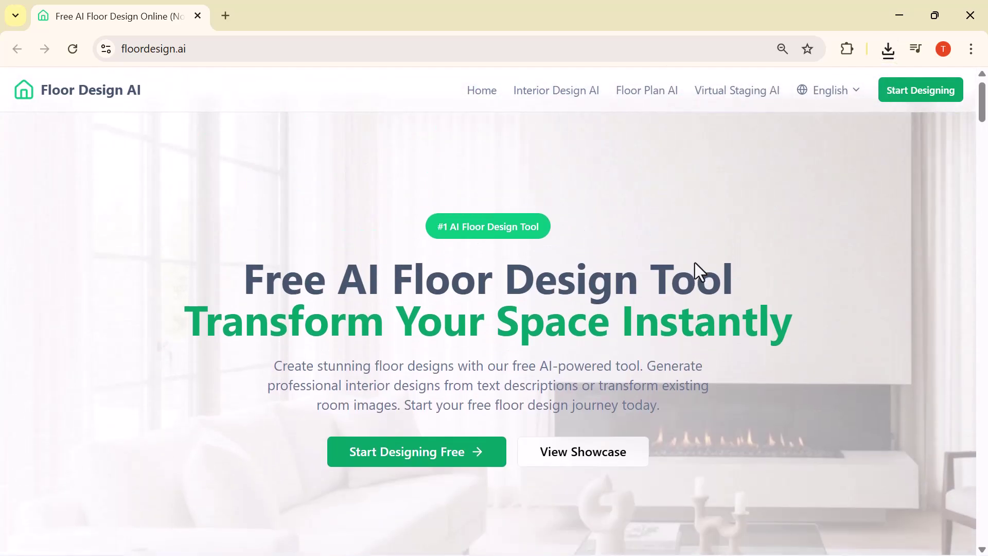
pyautogui.scroll(-10, 695, 263)
pyautogui.scroll(1, 694, 259)
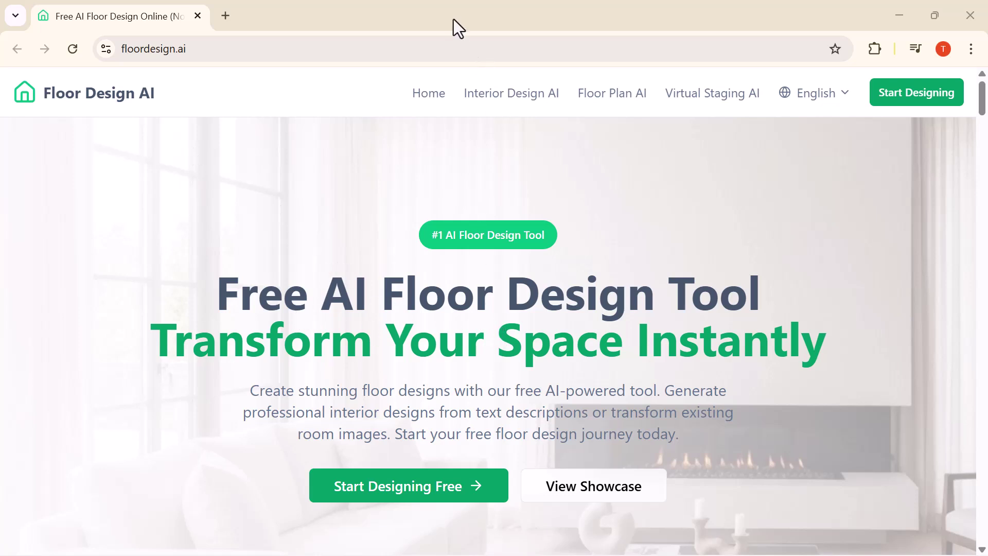
pyautogui.hotkey('ctrl', '-')
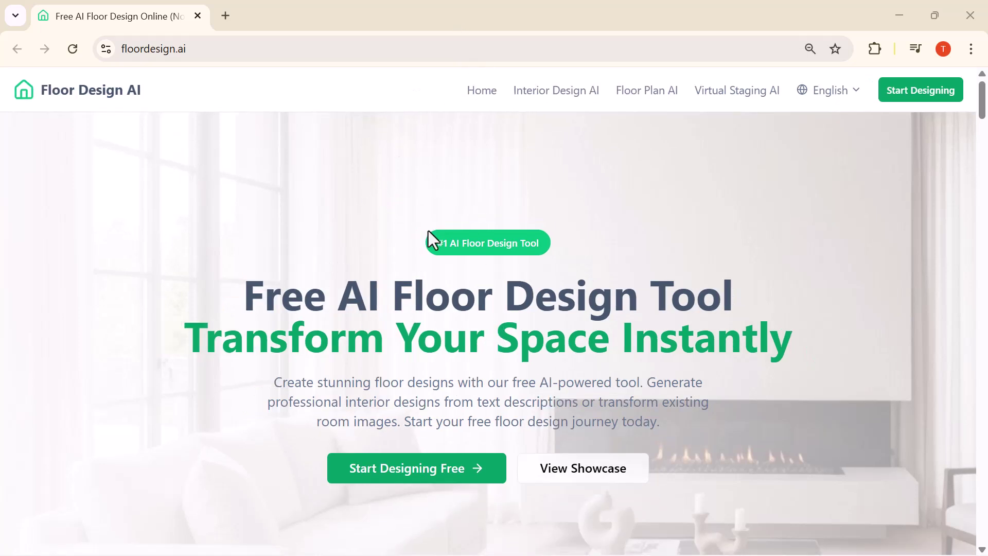
pyautogui.scroll(-1, 428, 231)
pyautogui.scroll(-2, 428, 232)
pyautogui.scroll(-1, 429, 231)
pyautogui.scroll(-2, 428, 232)
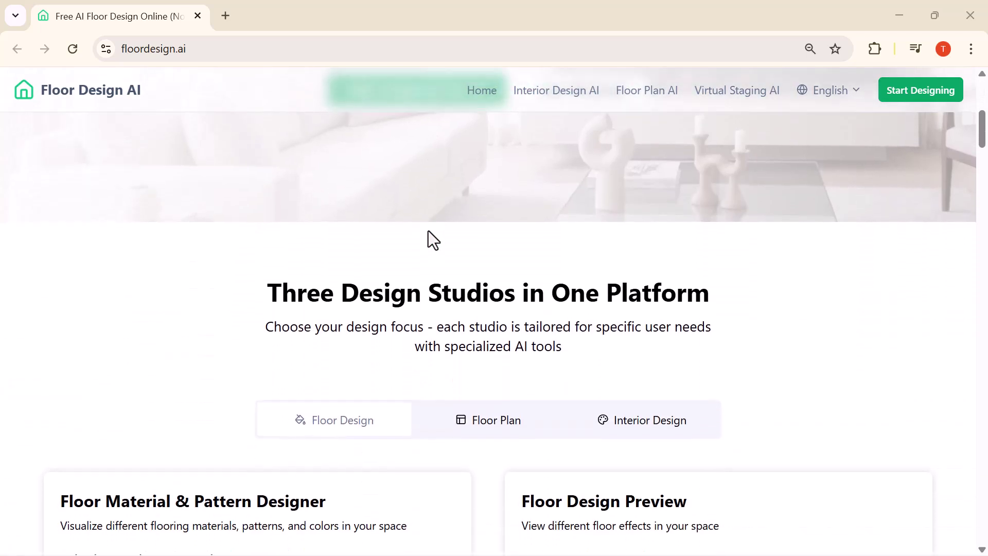
pyautogui.scroll(-3, 429, 231)
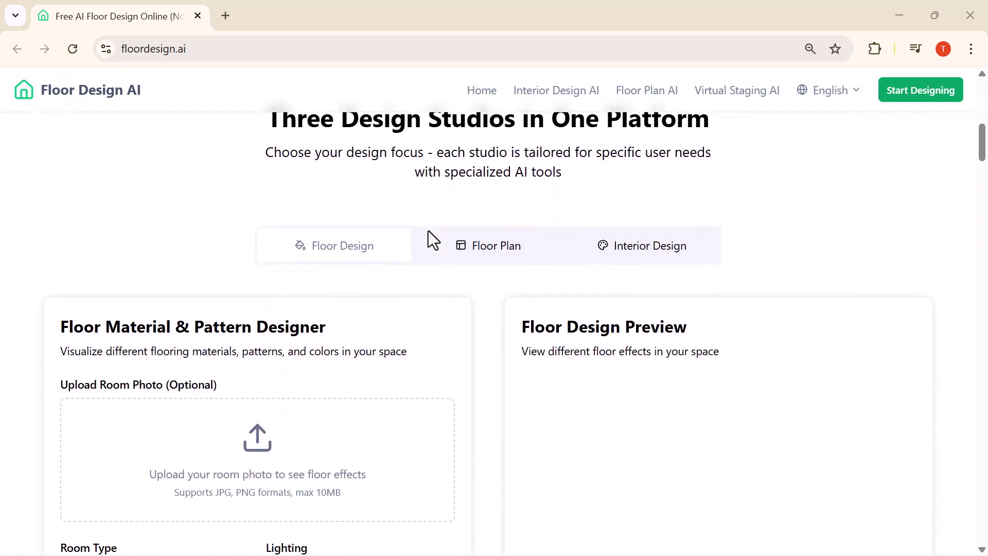
pyautogui.scroll(-2, 429, 232)
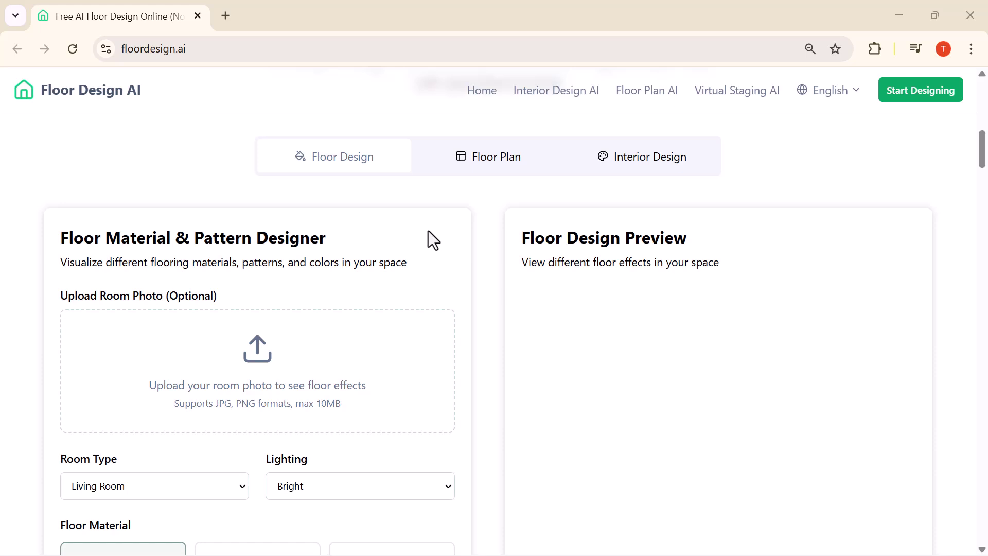
pyautogui.scroll(-3, 428, 230)
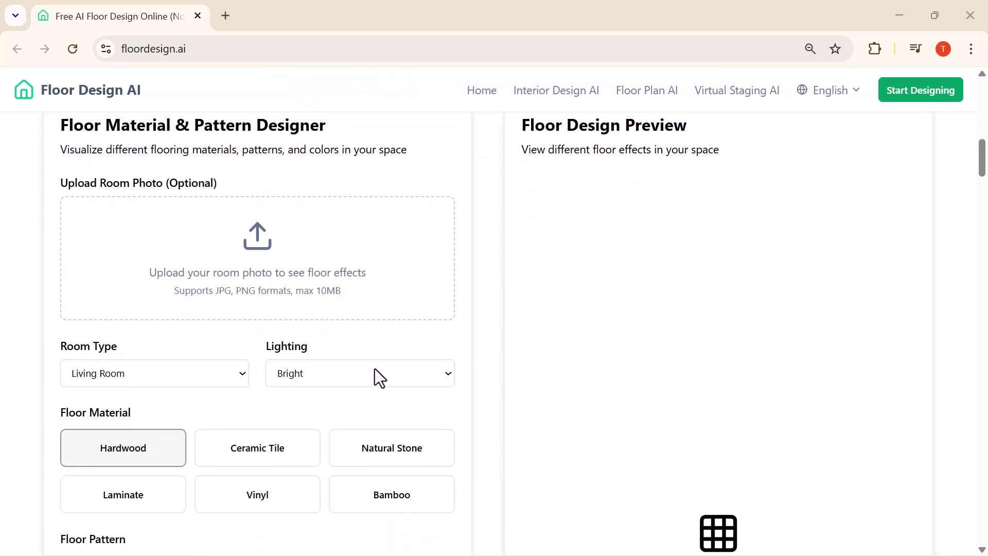
pyautogui.scroll(-3, 375, 369)
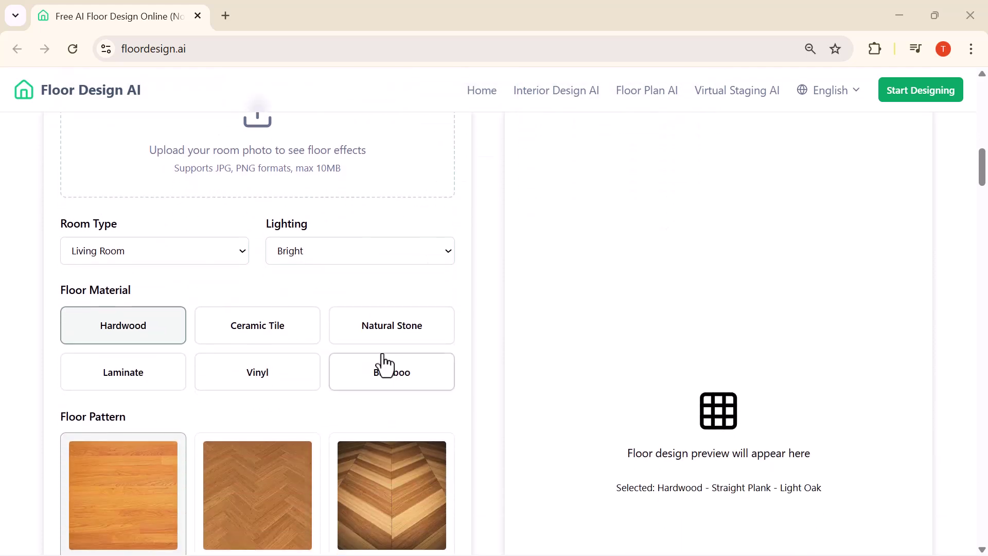
pyautogui.scroll(-3, 383, 362)
pyautogui.scroll(-7, 384, 363)
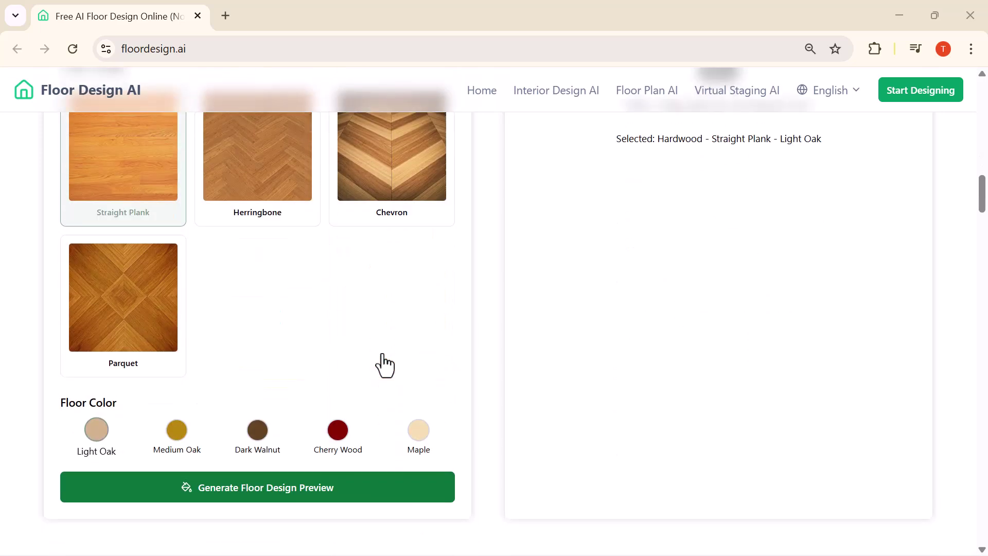
pyautogui.scroll(-8, 384, 363)
pyautogui.scroll(-1, 384, 362)
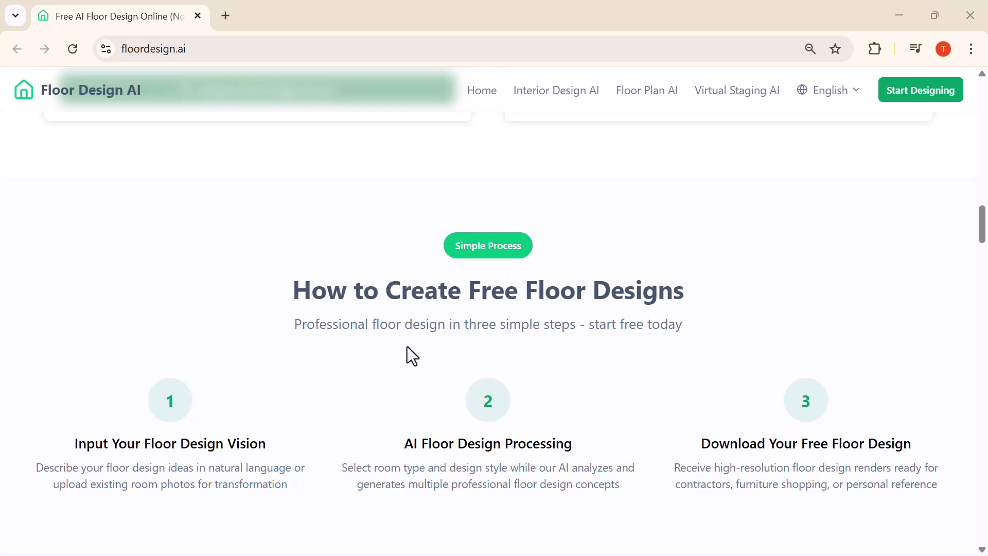
pyautogui.scroll(-3, 409, 355)
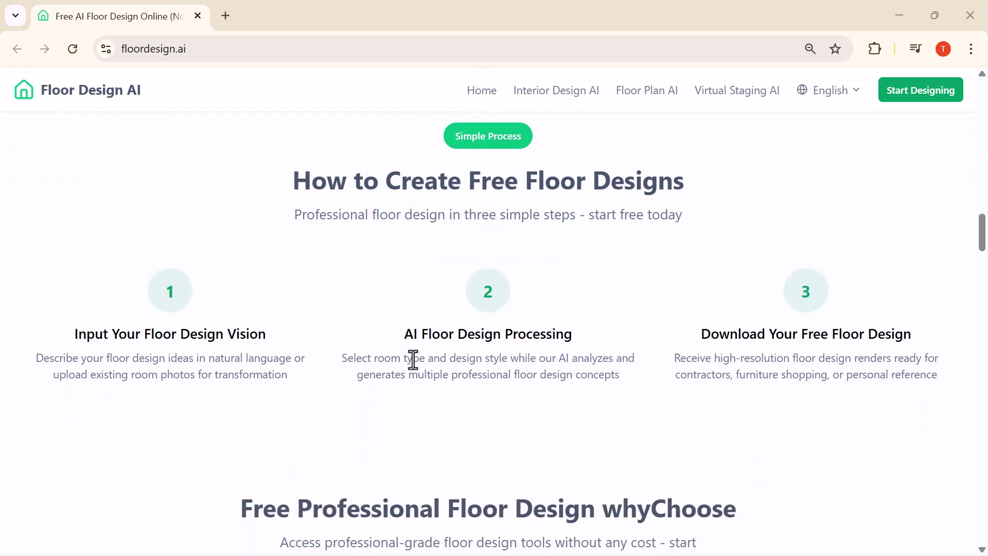